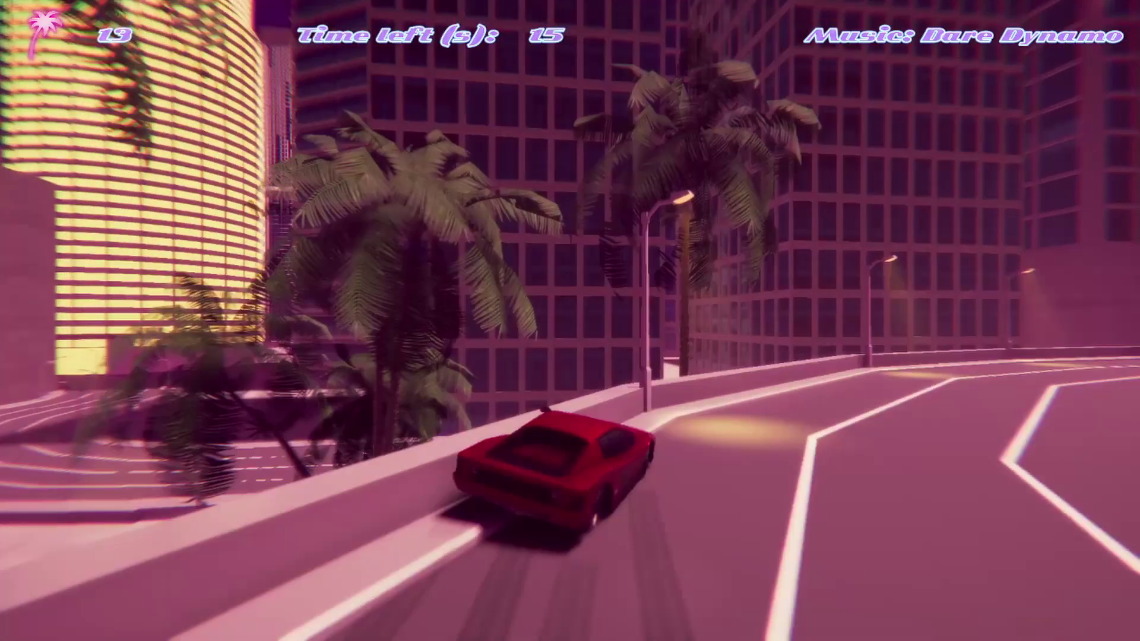
key(d)
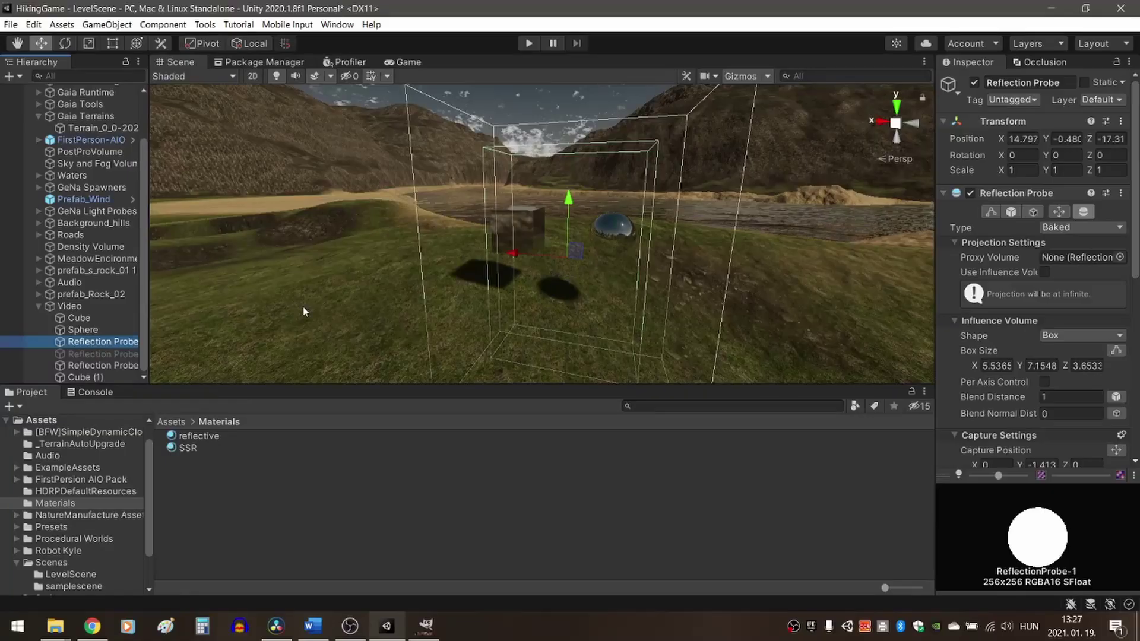
Move Cube (1) along its X axis to about 17.25, beside the reflective sphere.
right_drag(534, 261, 551, 264)
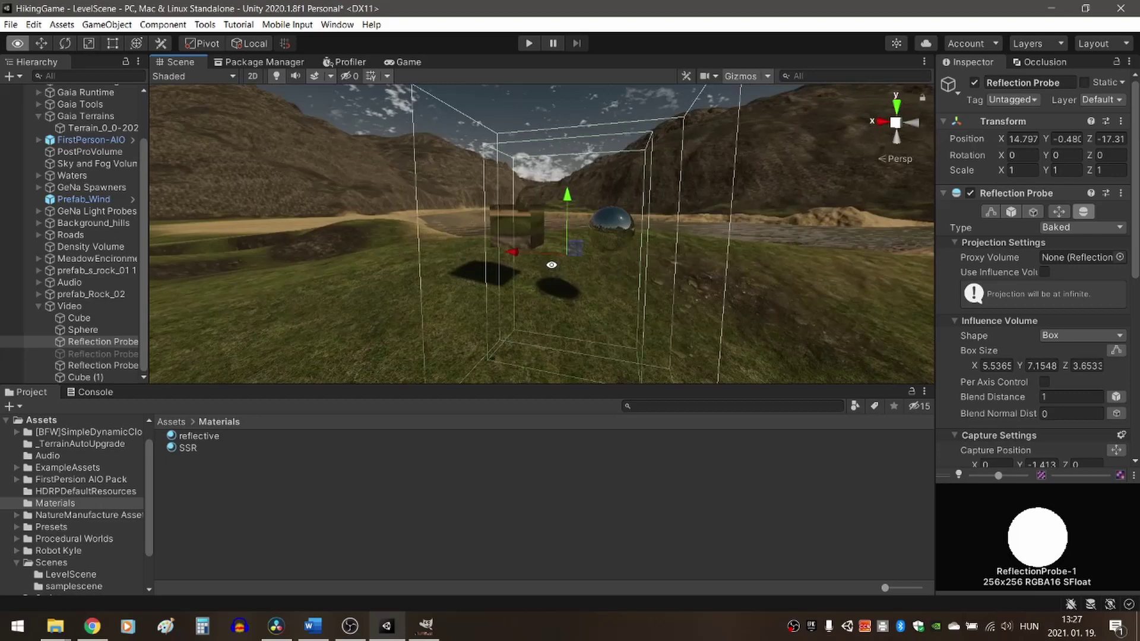
alt+drag(551, 264, 618, 304)
click(89, 379)
right_drag(618, 305, 648, 311)
mouse_move(508, 254)
mouse_down()
mouse_move(398, 272)
mouse_move(507, 266)
mouse_up()
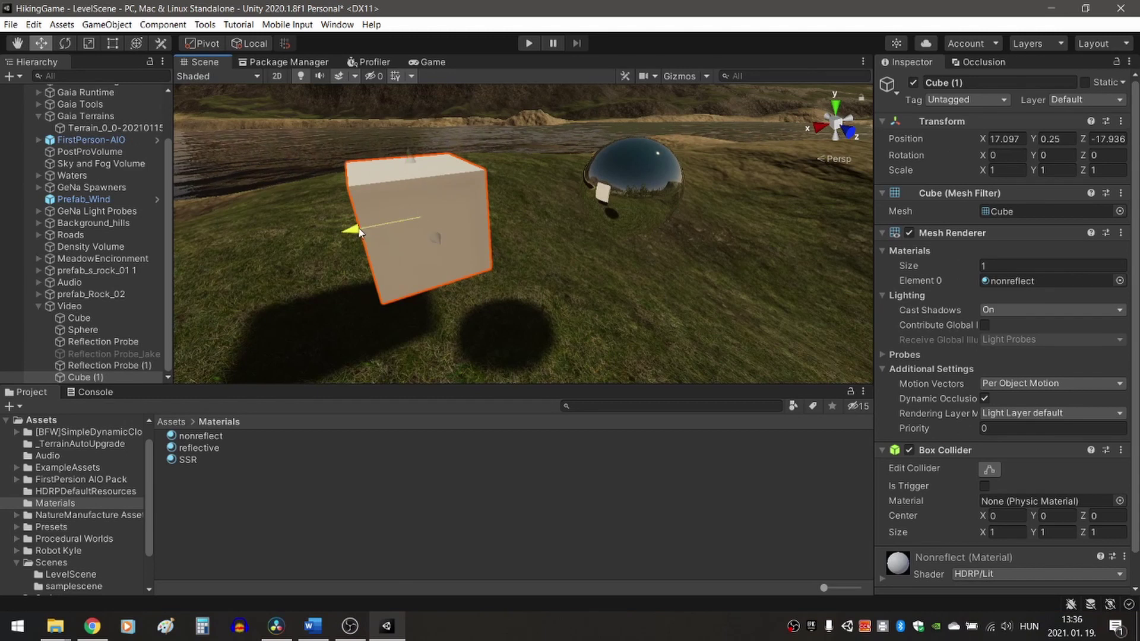
drag(359, 232, 347, 272)
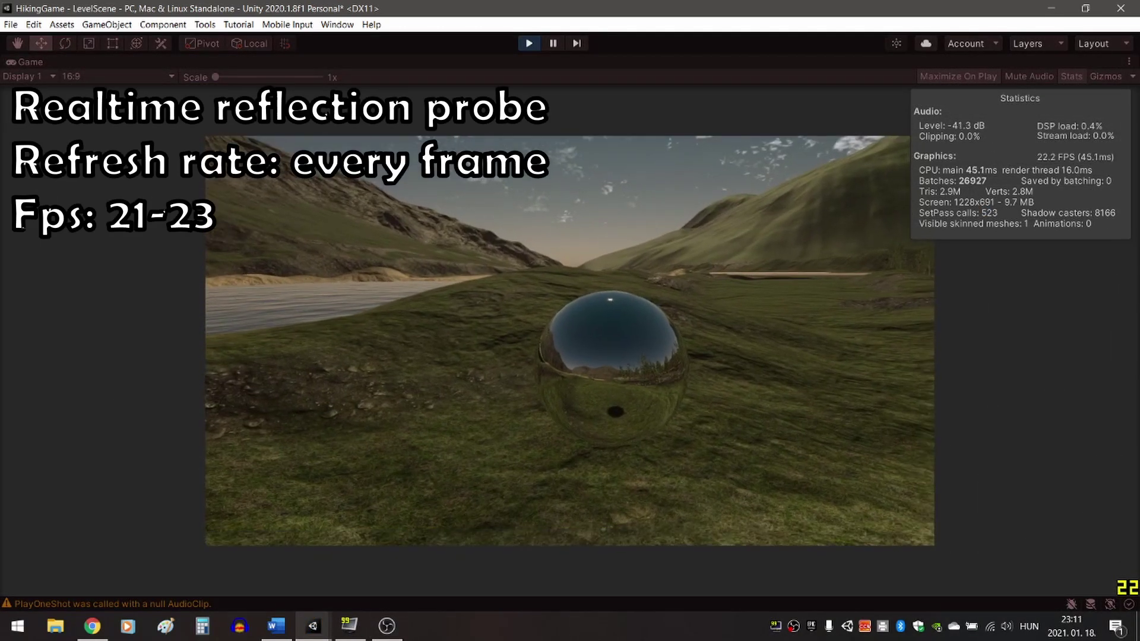
key(d)
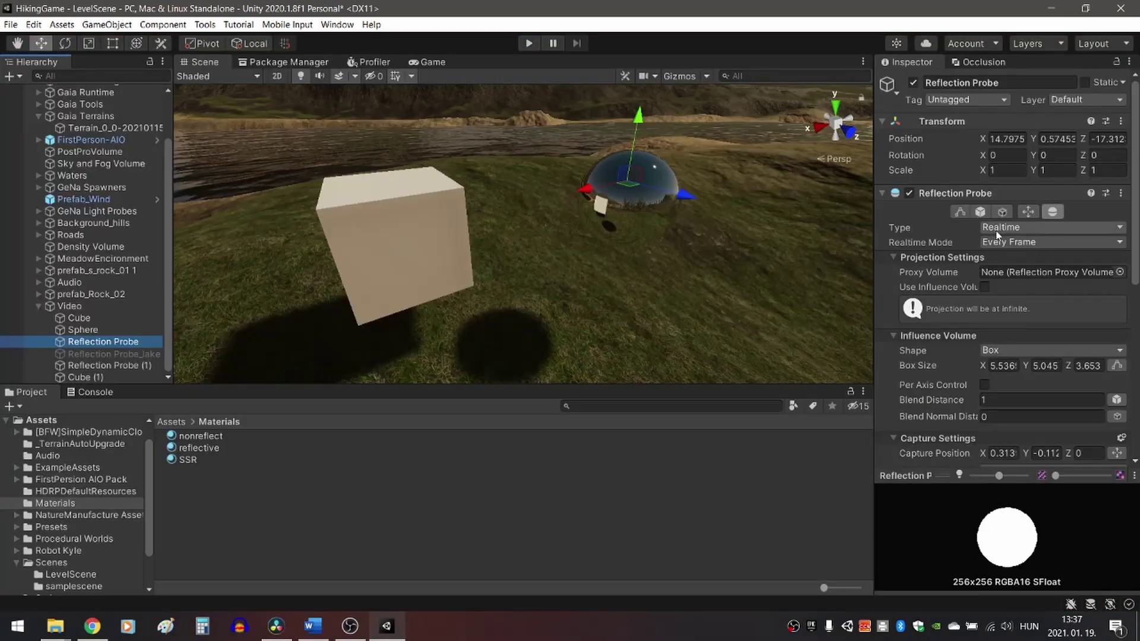
Set the type of the Reflection Probe around the sphere to Baked.
click(1017, 229)
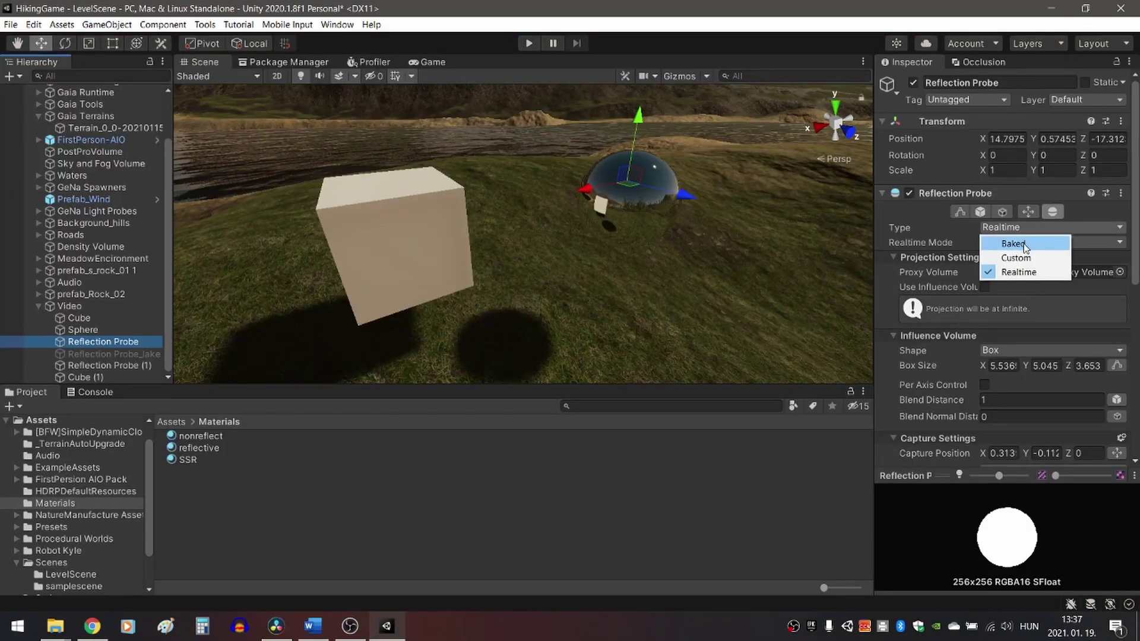
click(1023, 244)
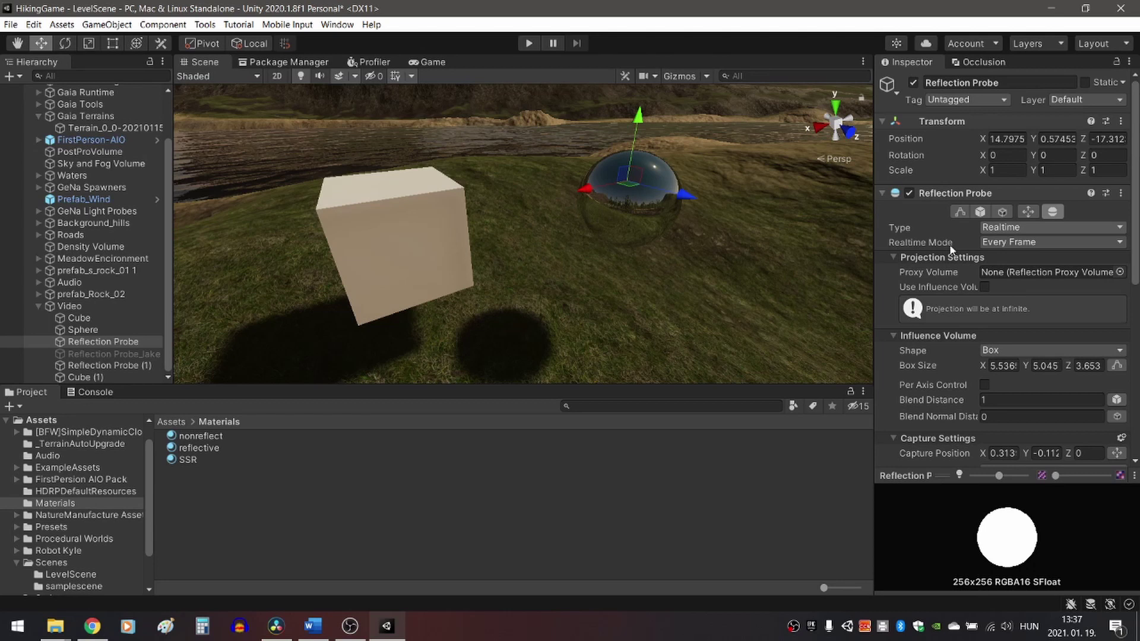
click(1027, 229)
click(1027, 230)
scroll(1033, 261, down, 10)
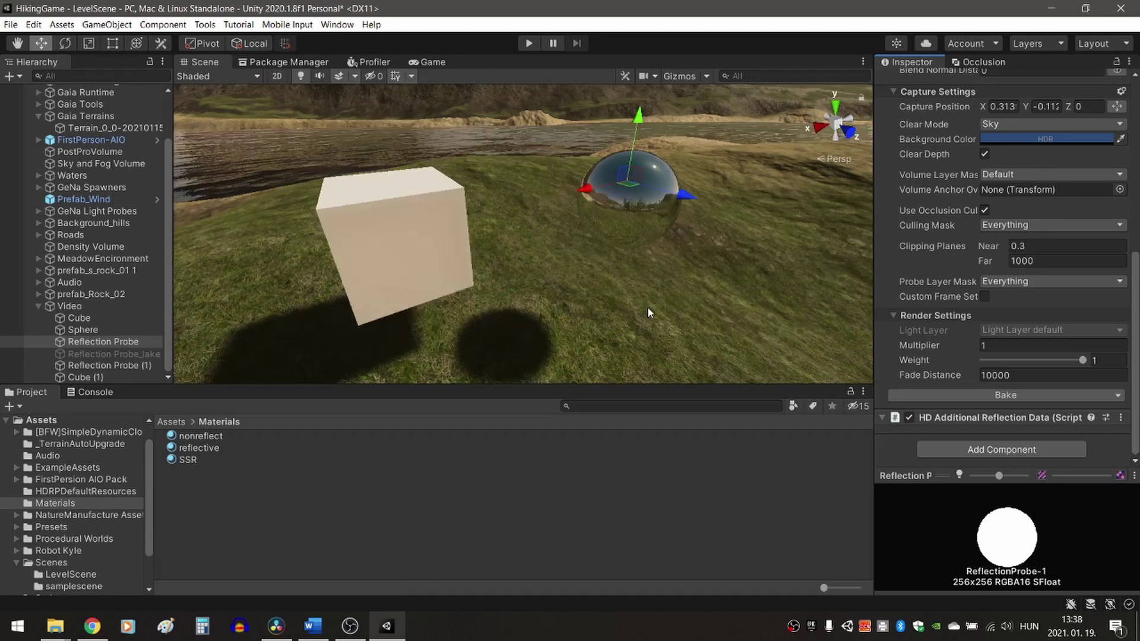
Move Cube (1) along its X axis towards the sphere to test the baked reflection.
scroll(567, 245, up, 2)
scroll(570, 248, down, 1)
right_drag(570, 250, 425, 257)
click(425, 256)
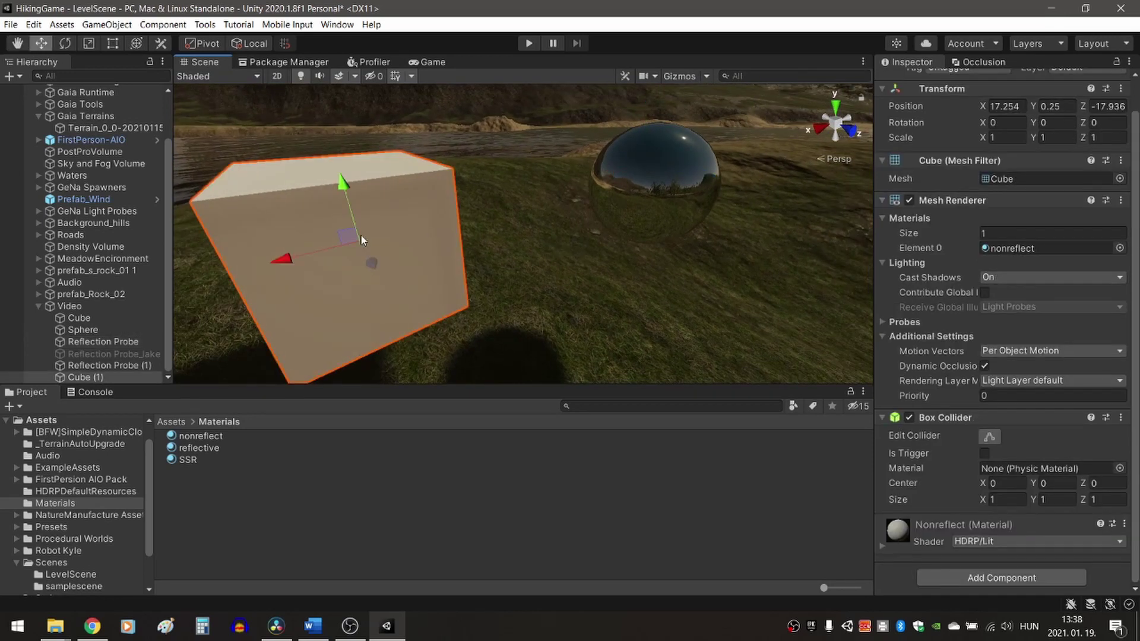
drag(284, 259, 413, 261)
scroll(443, 244, down, 3)
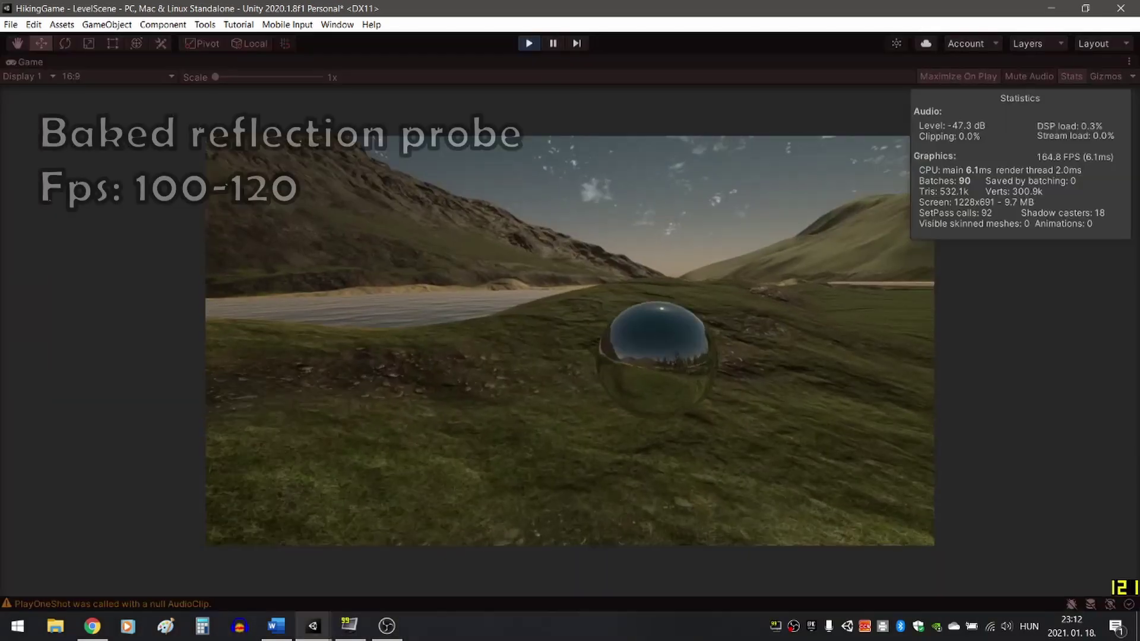
key(w)
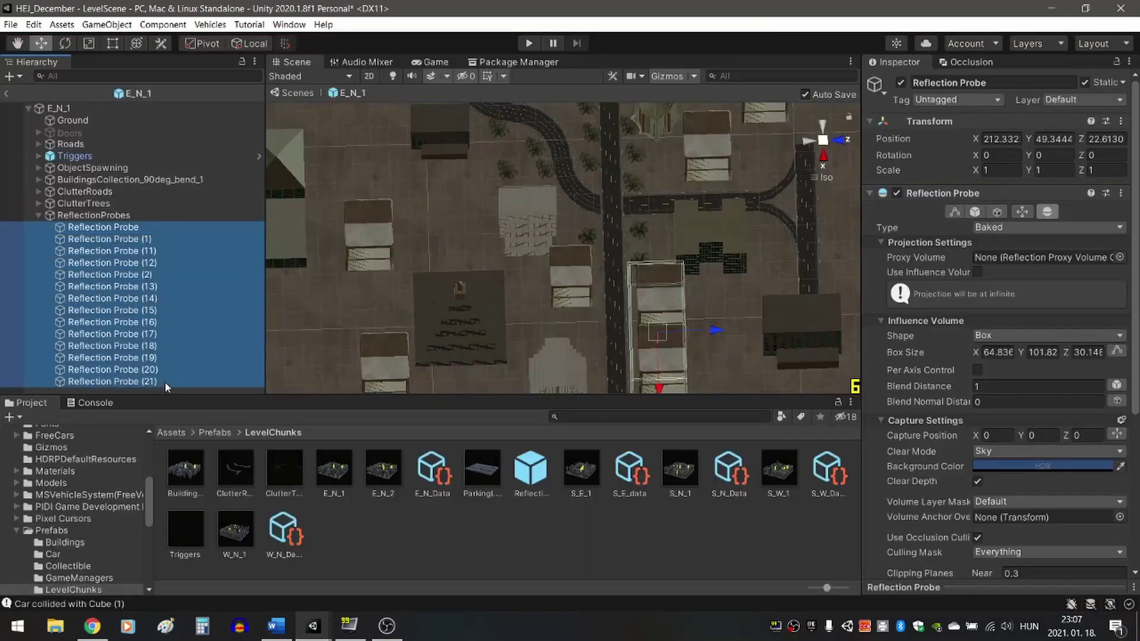
Examine how the reflection probes are placed over the buildings of the E_N_1 level chunk.
scroll(657, 271, down, 7)
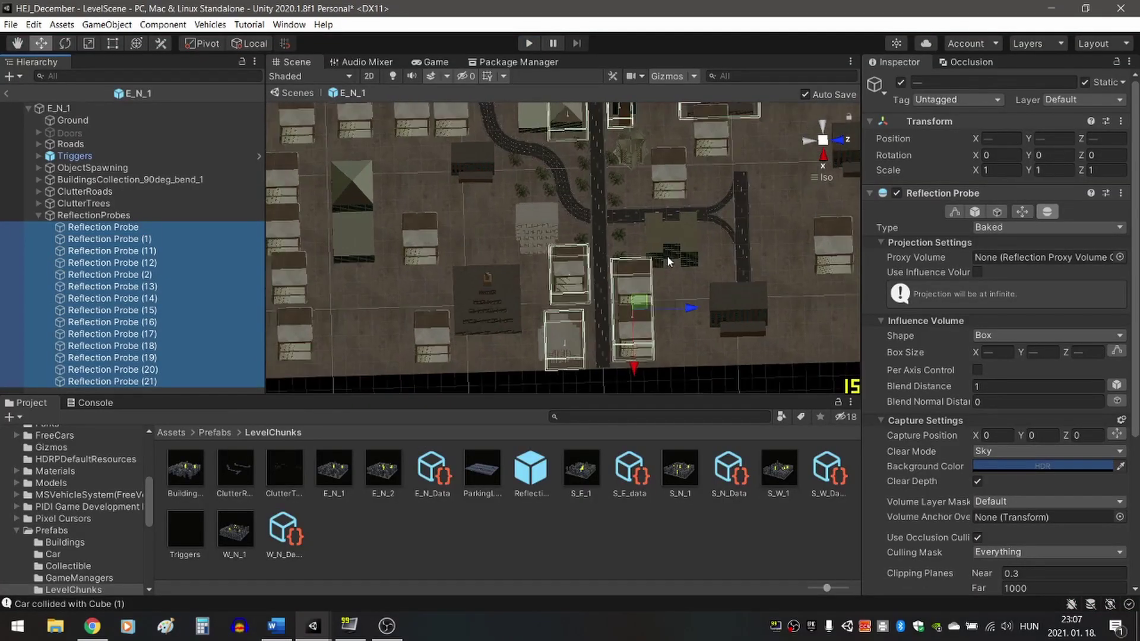
alt+drag(704, 234, 654, 267)
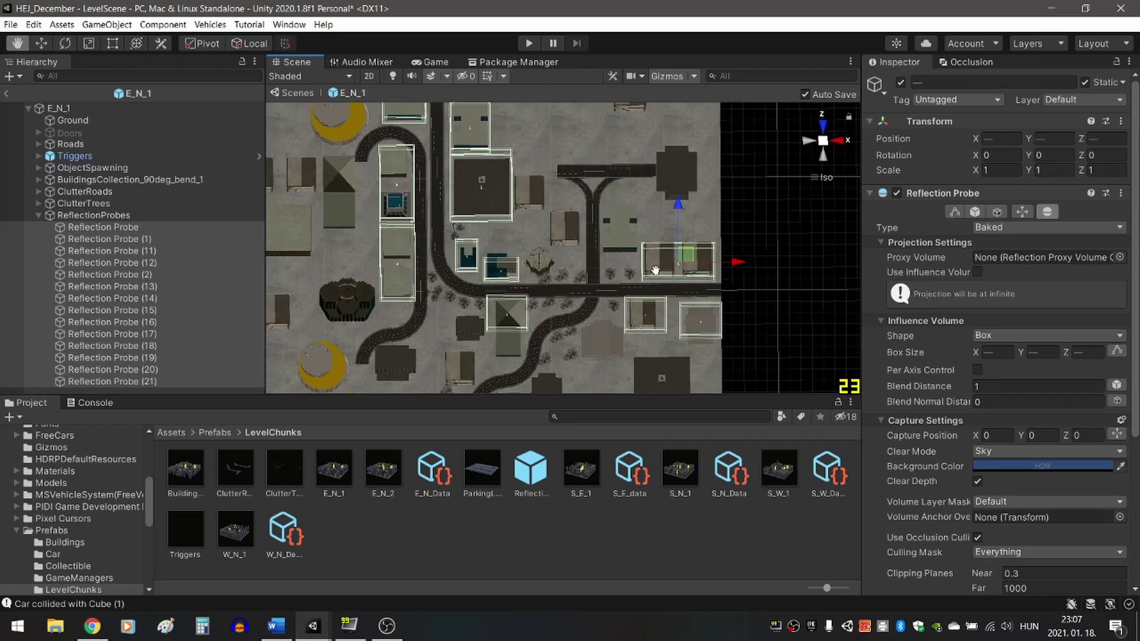
middle_drag(654, 267, 717, 330)
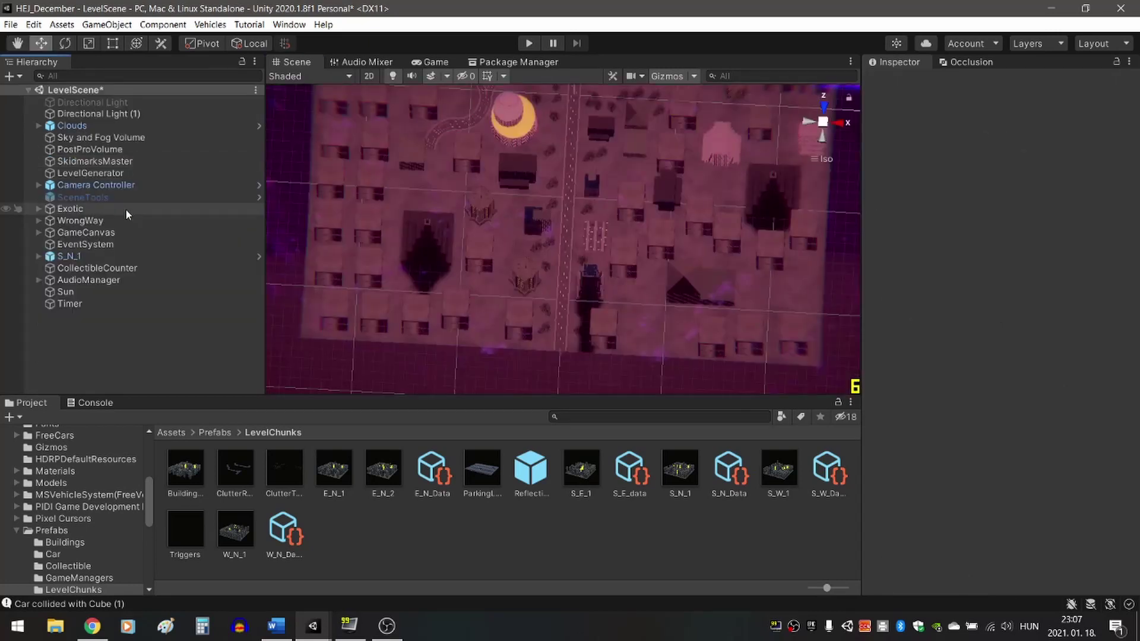
Select the S_N_1 level chunk in the LevelScene and open its prefab overrides.
click(119, 256)
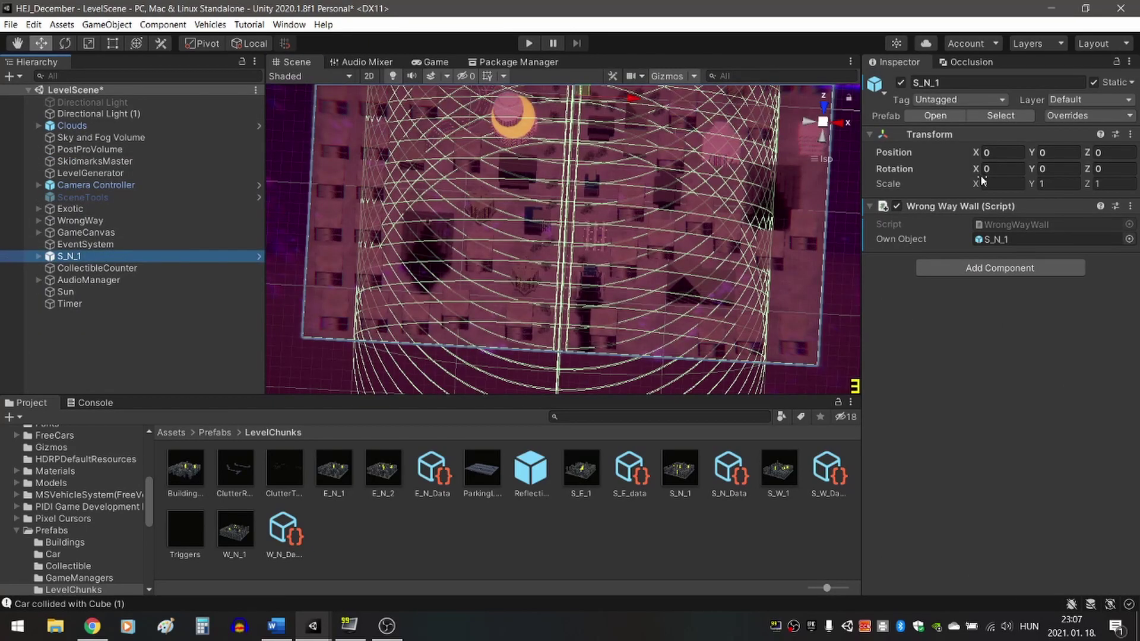
click(1109, 117)
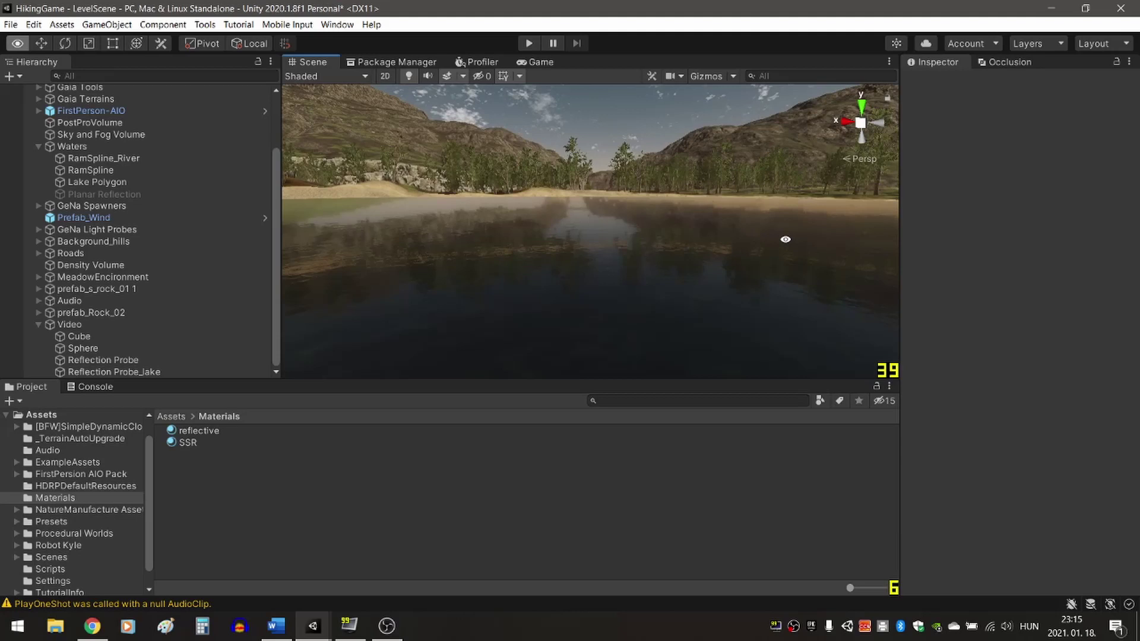
Enable Reflection Probe_lake and Reflection Probe_lake (1), and inspect the reflections on the lake surface.
right_drag(726, 251, 639, 253)
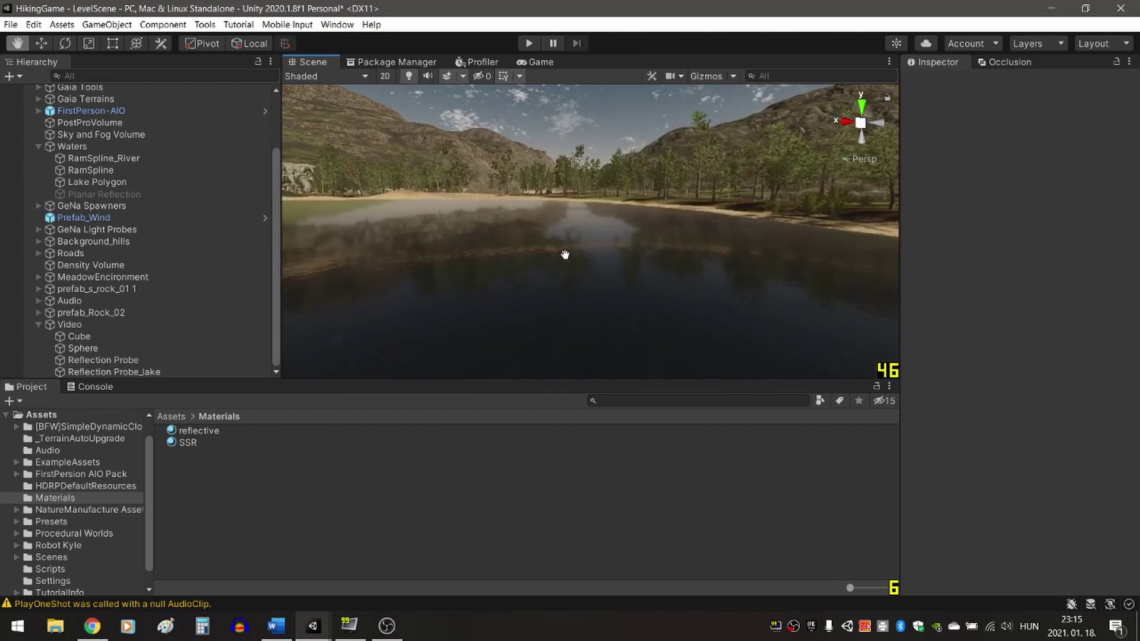
drag(564, 254, 742, 260)
mouse_move(531, 272)
alt+mouse_down()
mouse_move(741, 268)
mouse_move(529, 276)
alt+mouse_up()
right_drag(591, 263, 615, 274)
click(178, 371)
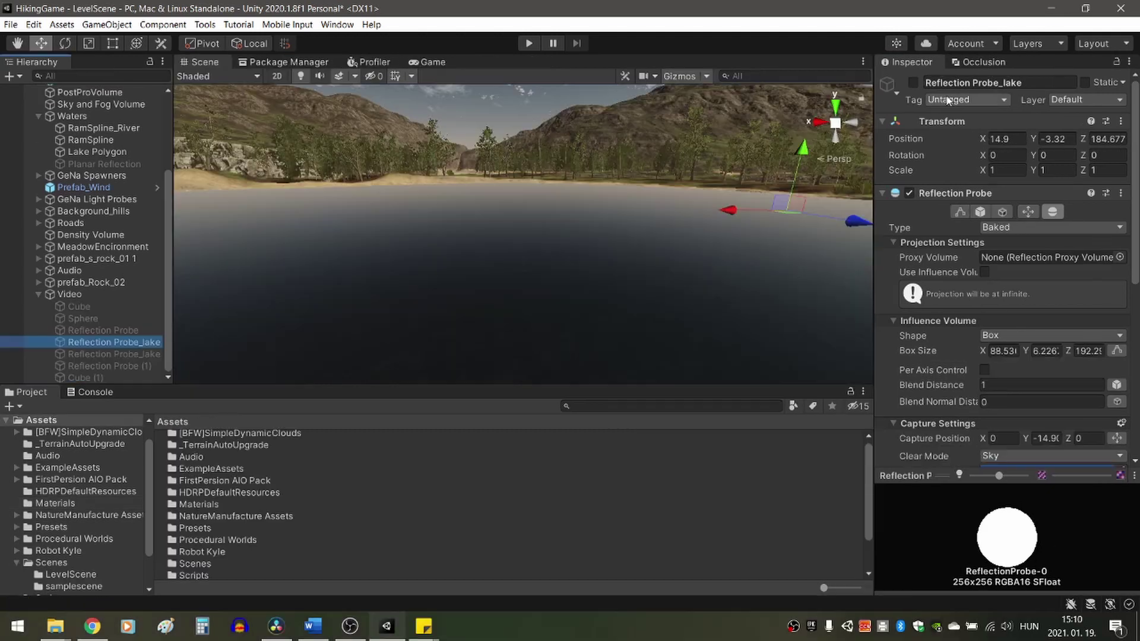
click(913, 83)
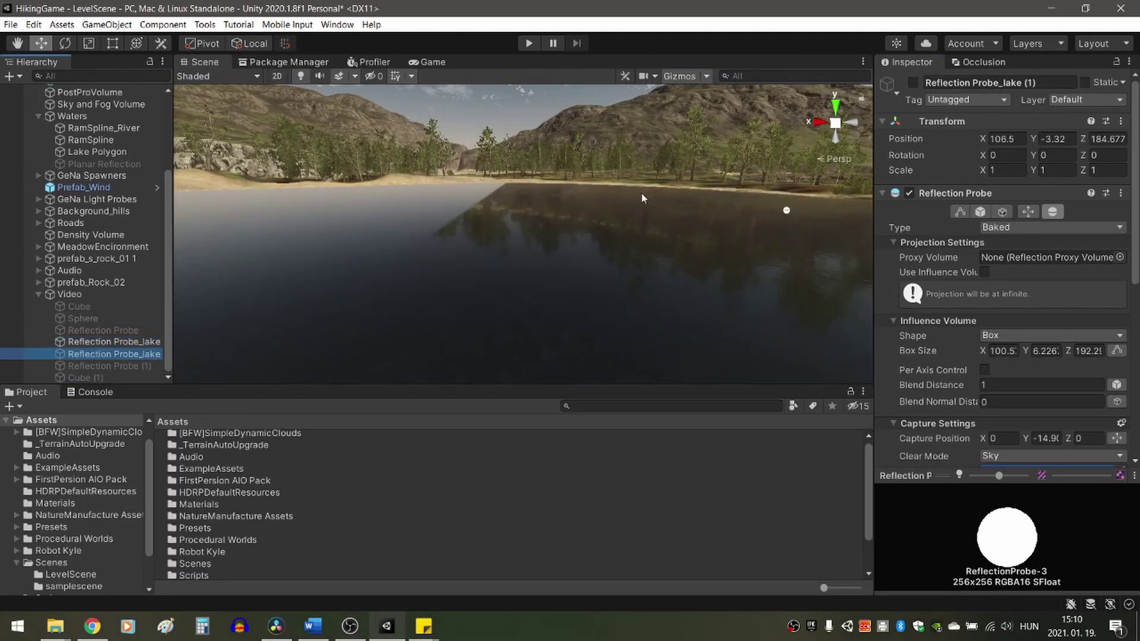
click(912, 83)
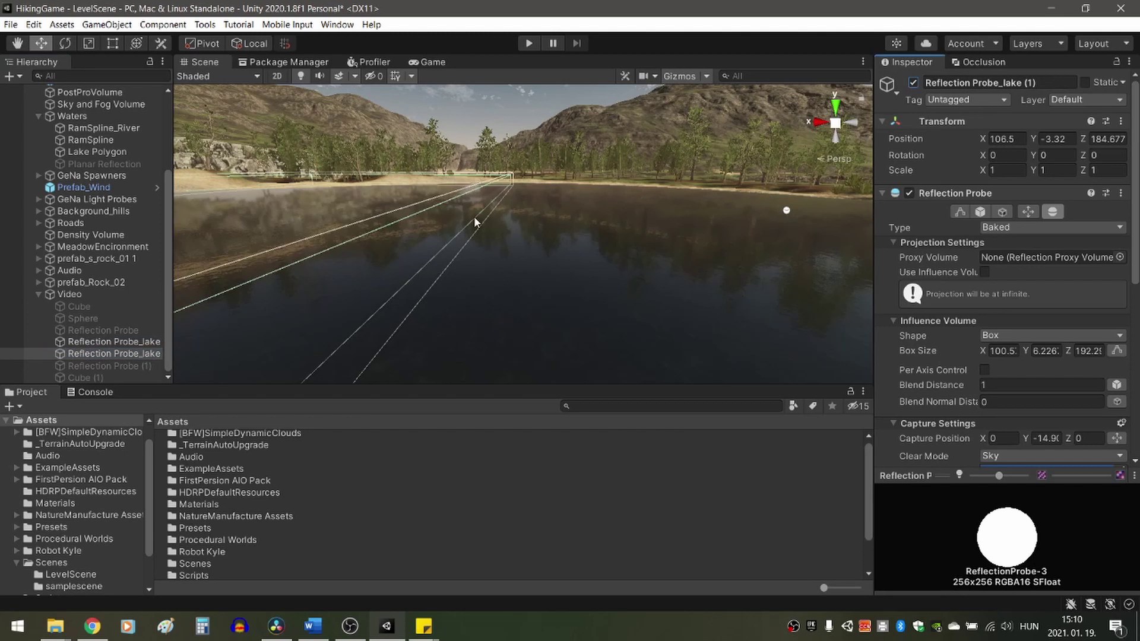
click(481, 125)
mouse_move(509, 259)
right_down()
mouse_move(466, 265)
mouse_move(502, 250)
right_up()
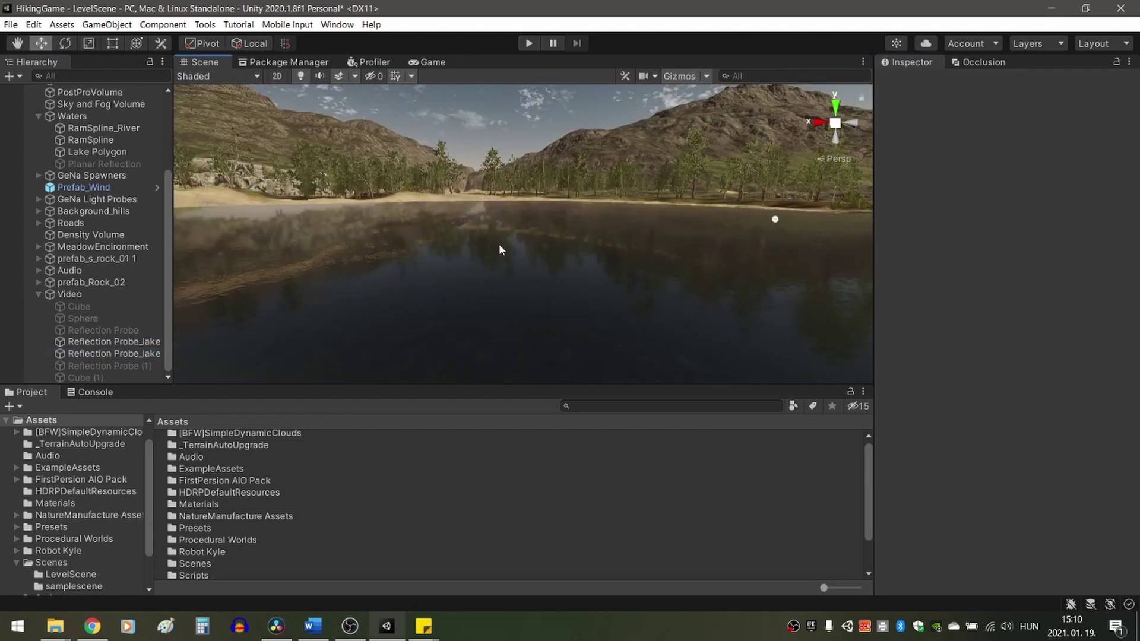
middle_drag(488, 262, 677, 255)
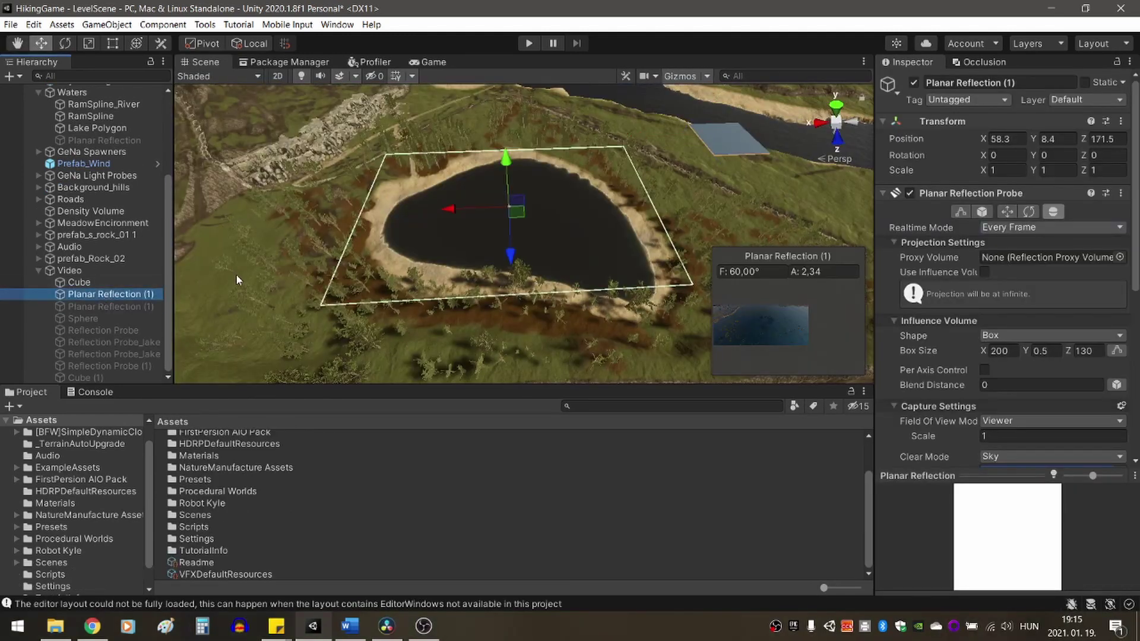
Lower Planar Reflection (1) to about Y -4.4 at the lake surface and inspect its reflection.
key(f)
scroll(566, 276, up, 12)
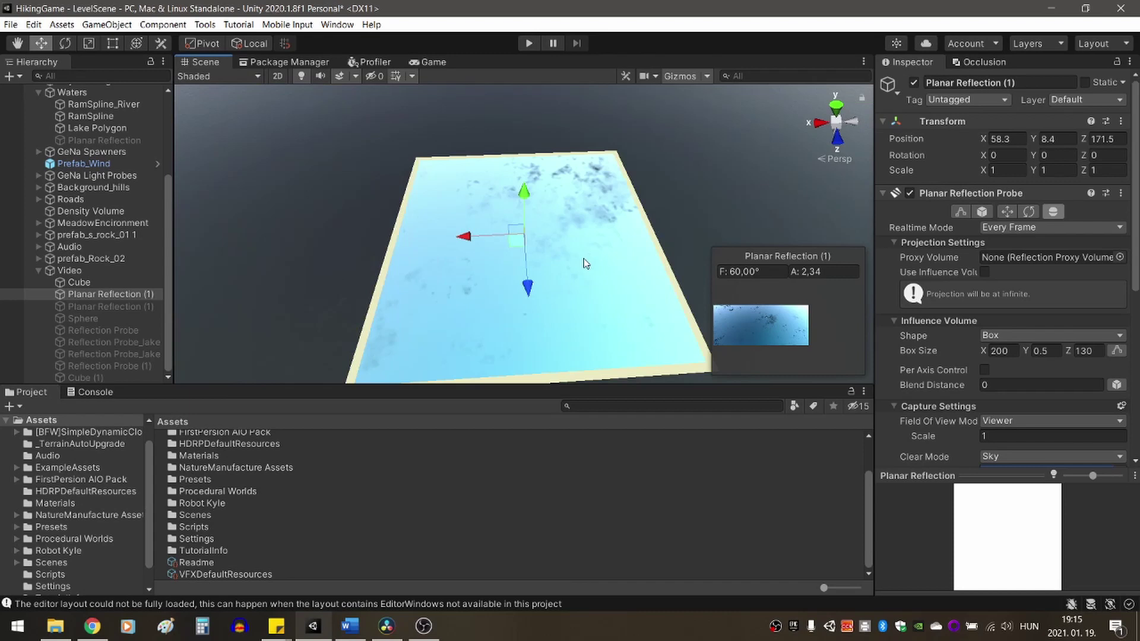
alt+drag(585, 263, 827, 258)
drag(520, 223, 519, 253)
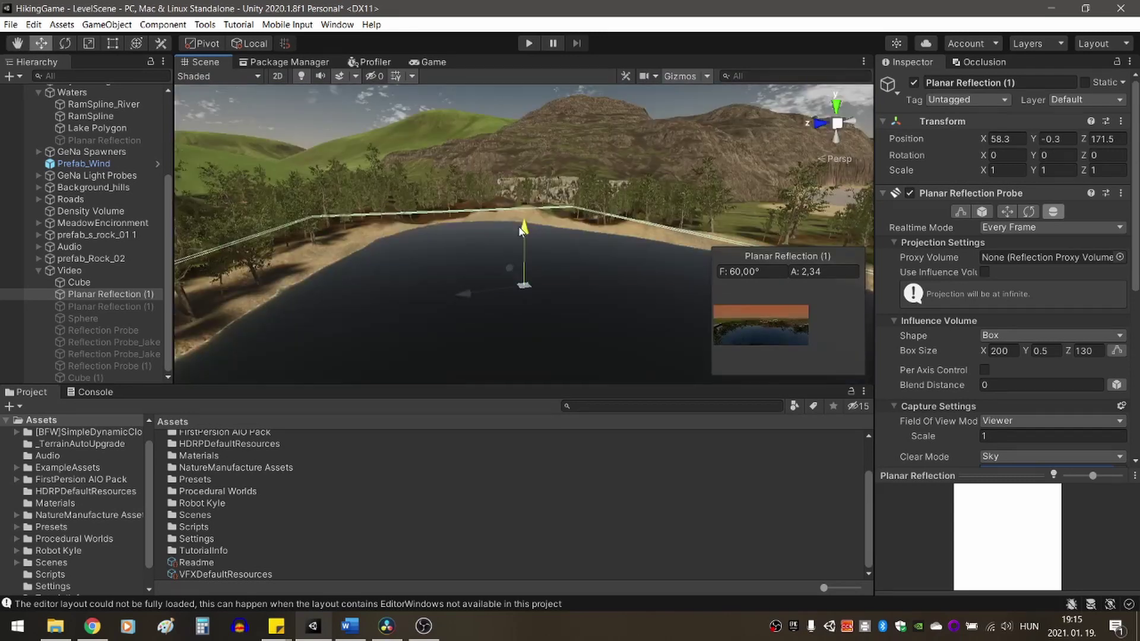
alt+drag(442, 229, 641, 237)
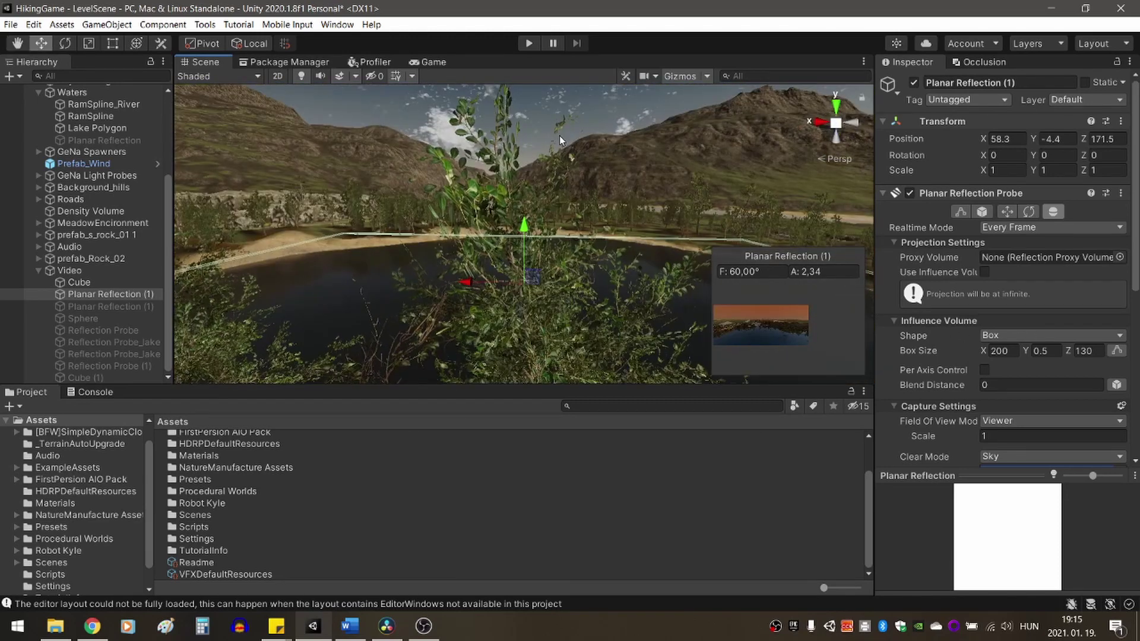
click(550, 109)
scroll(540, 266, up, 3)
middle_drag(540, 266, 520, 243)
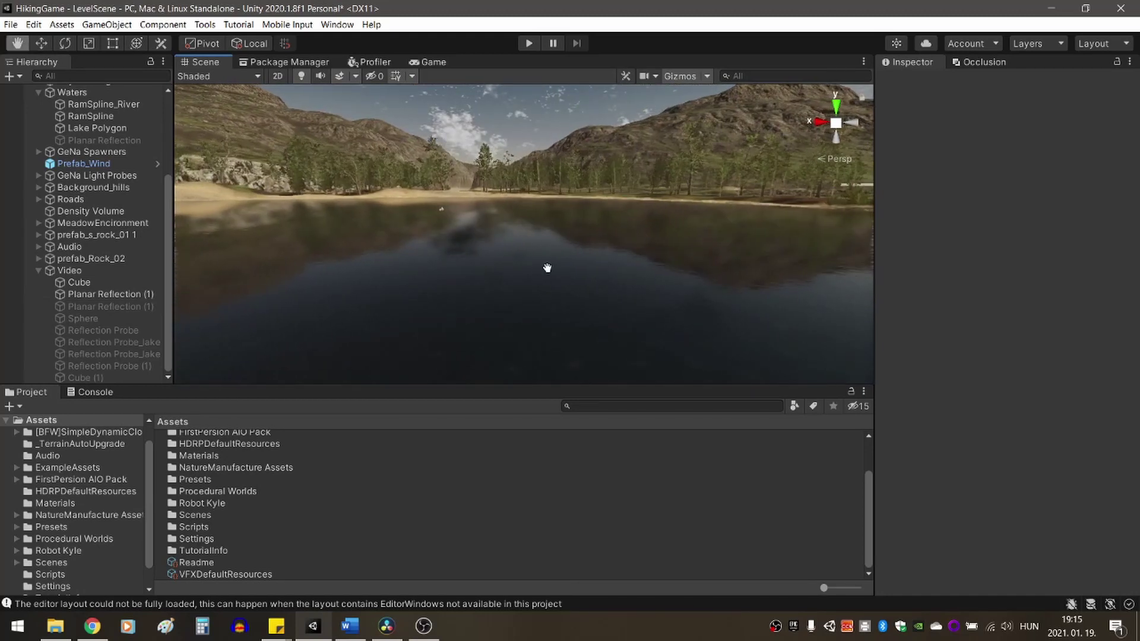
middle_drag(467, 270, 332, 270)
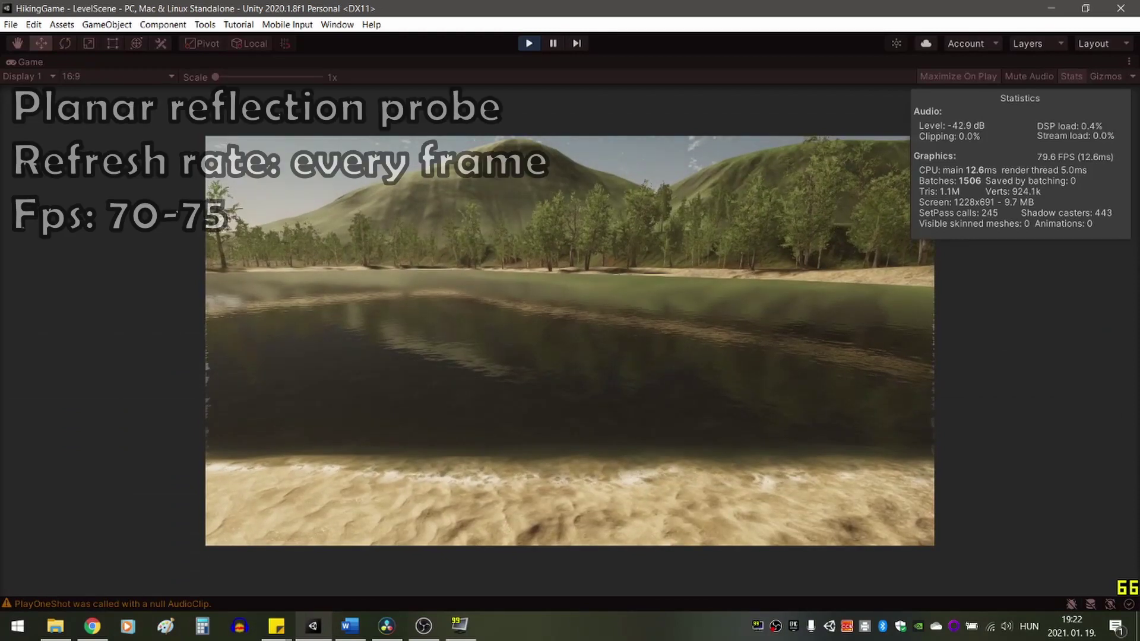
Walk along the lake shore in play mode to check the planar reflection and its performance.
key(w)
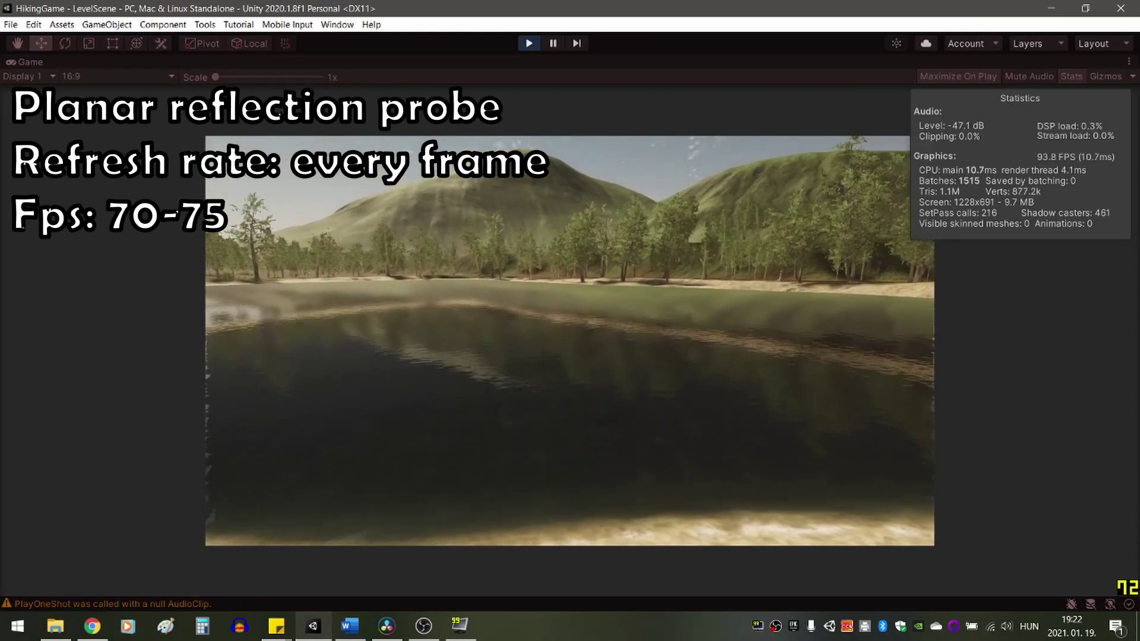
key(a)
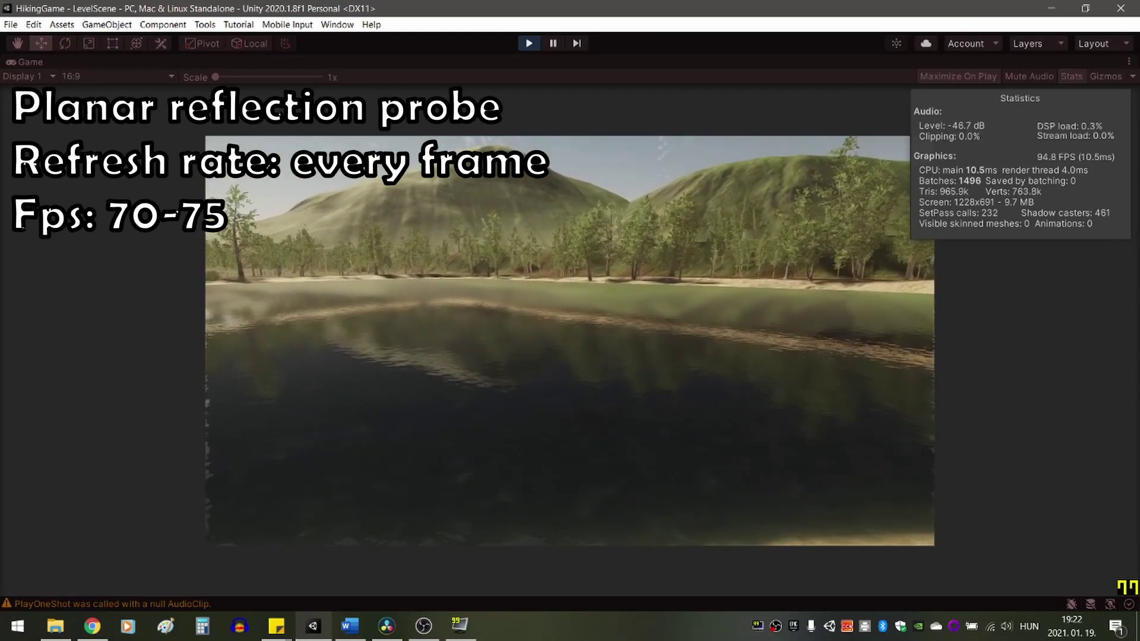
key(w)
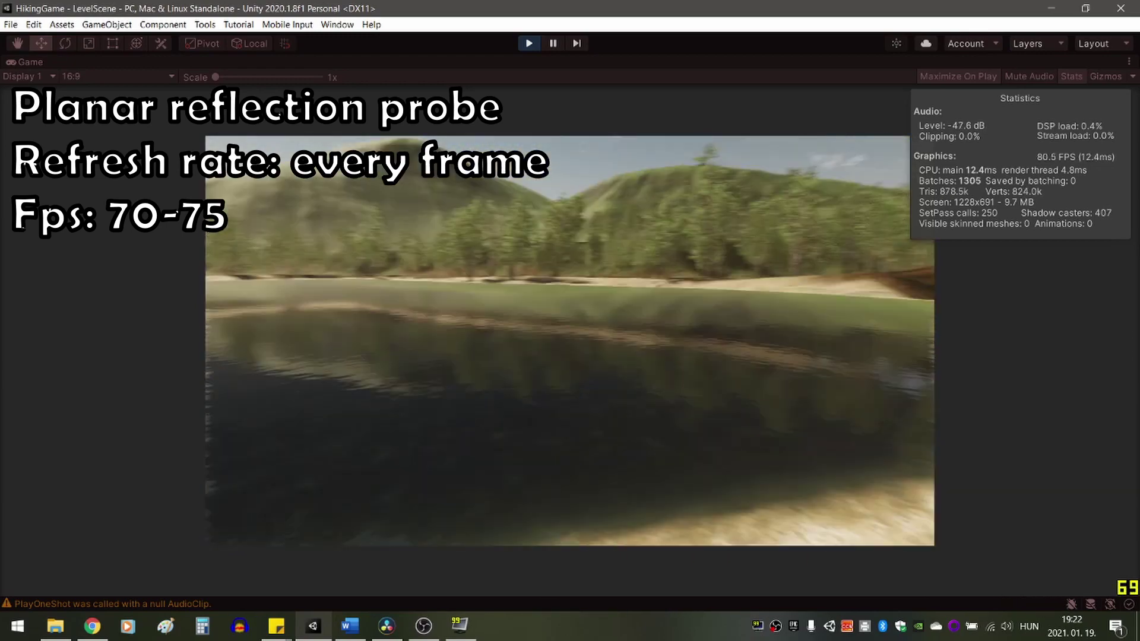
key(w)
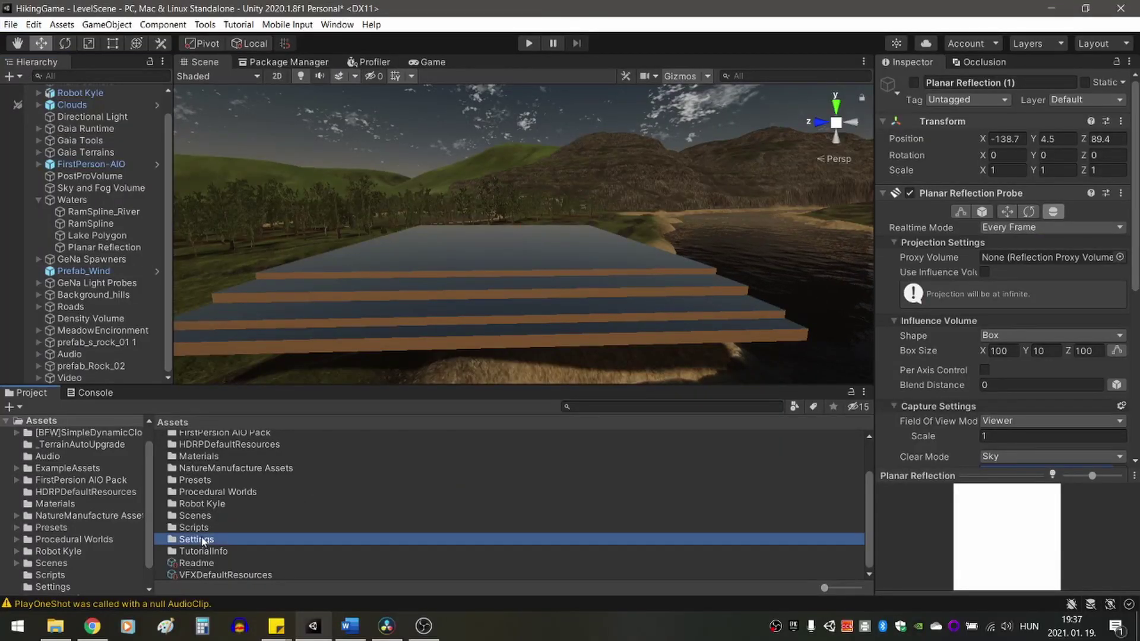
Open HDRenderPipelineAsset from the Settings folder at its Lighting Reflections settings and widen the area showing them.
double_click(202, 539)
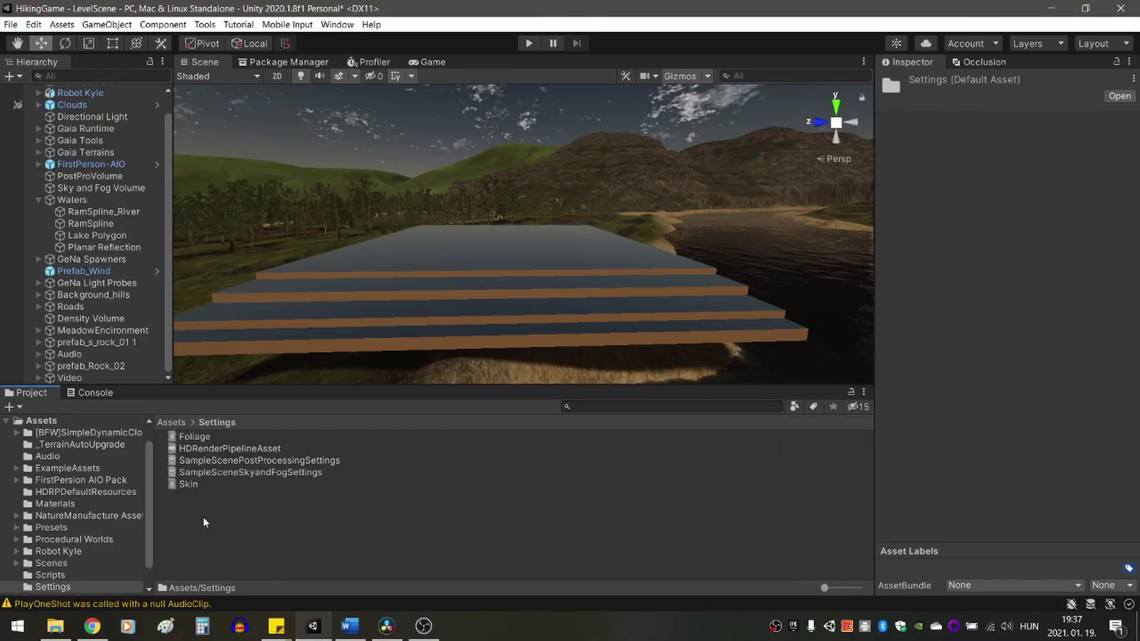
click(201, 447)
scroll(963, 349, down, 10)
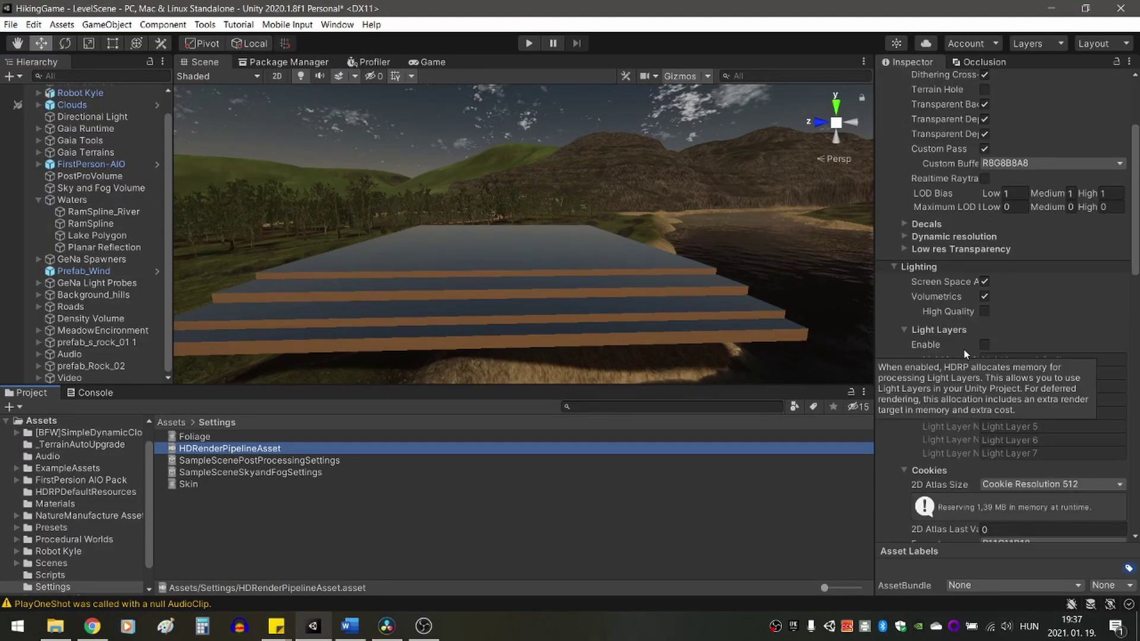
scroll(963, 349, down, 5)
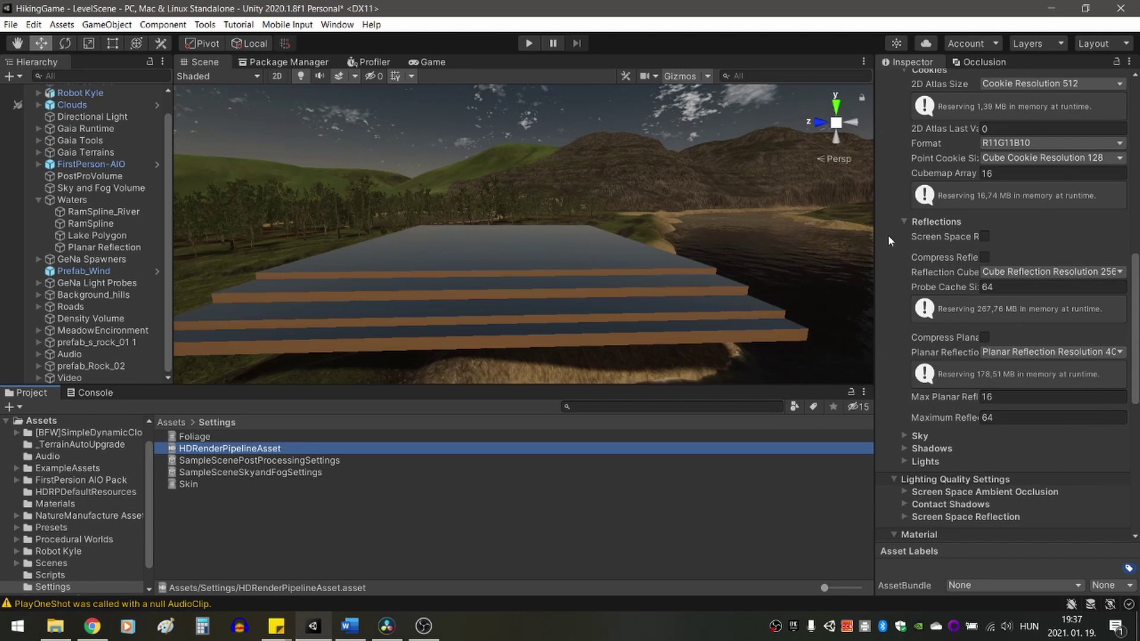
drag(875, 241, 788, 247)
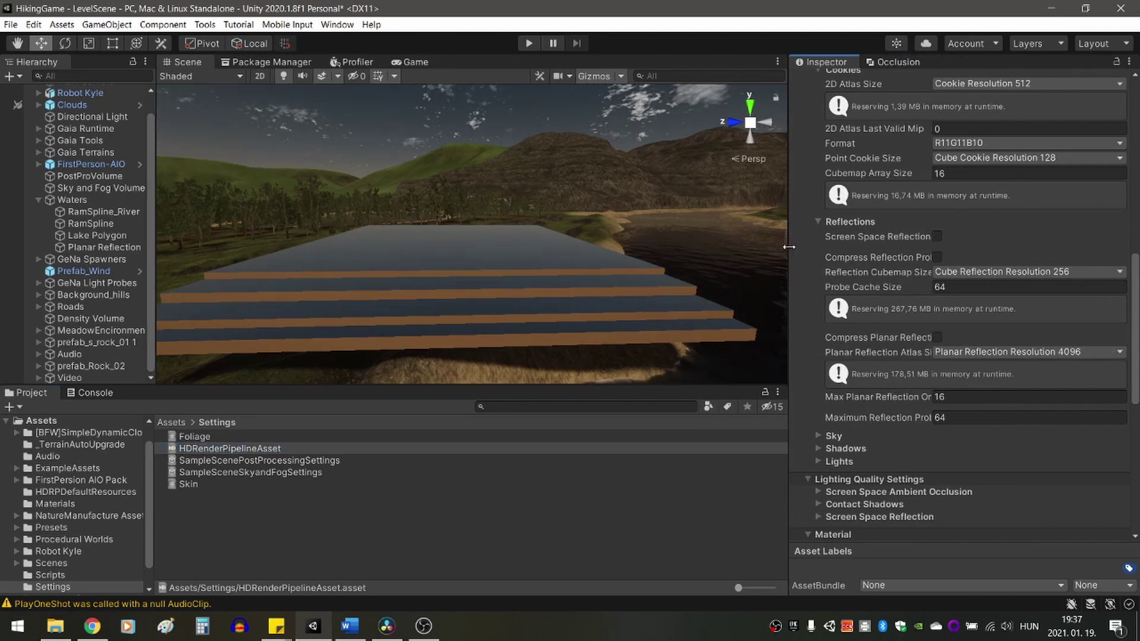
Enable Screen Space Reflection in the HDRenderPipelineAsset reflection settings and widen the scene view to inspect the stepped platforms.
click(936, 236)
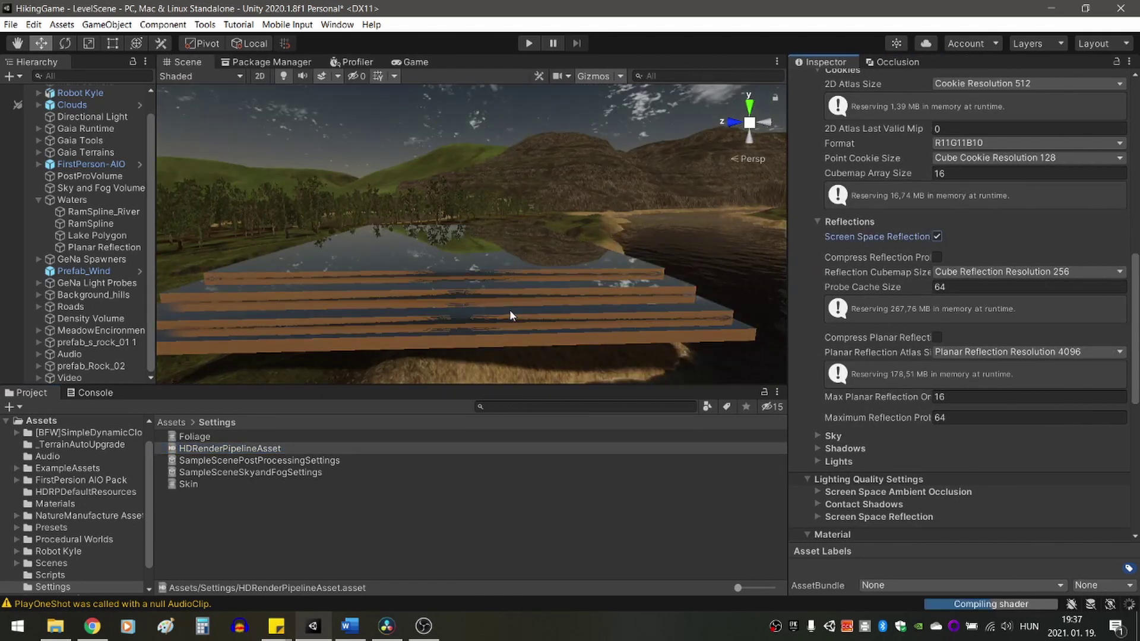
drag(823, 283, 922, 279)
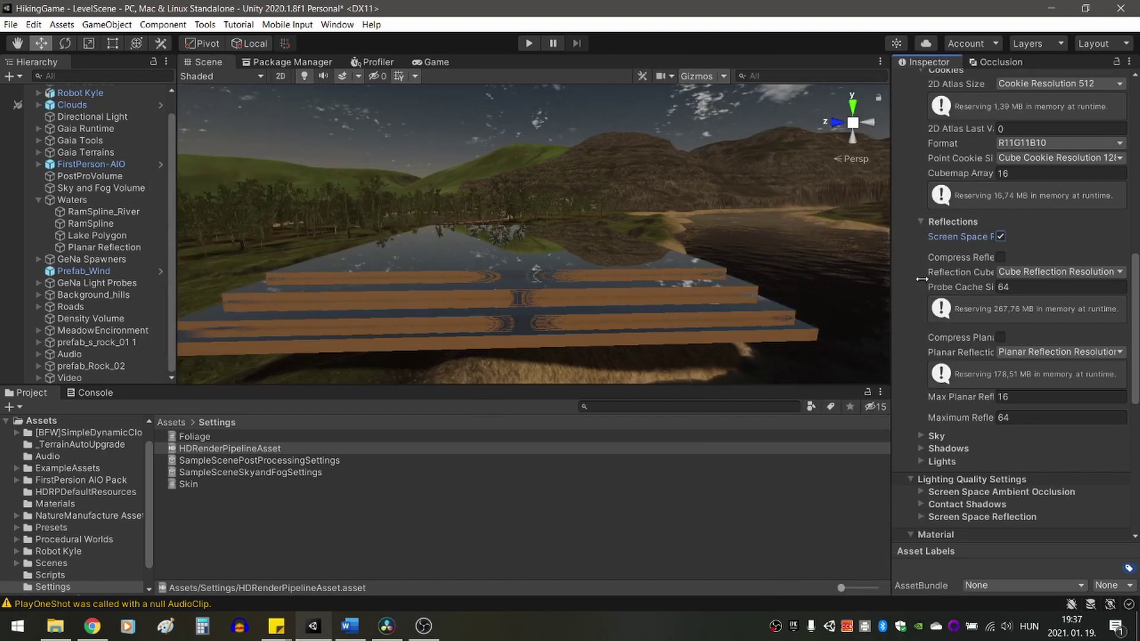
middle_drag(573, 316, 598, 316)
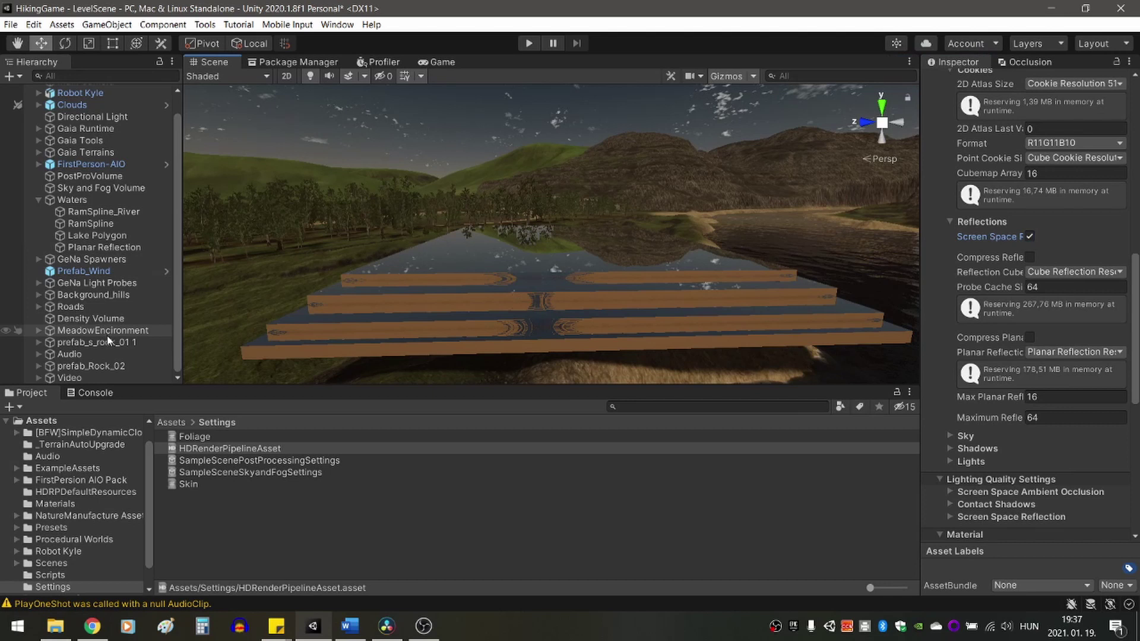
Expand the Screen Space Reflection override on PostProVolume.
click(100, 178)
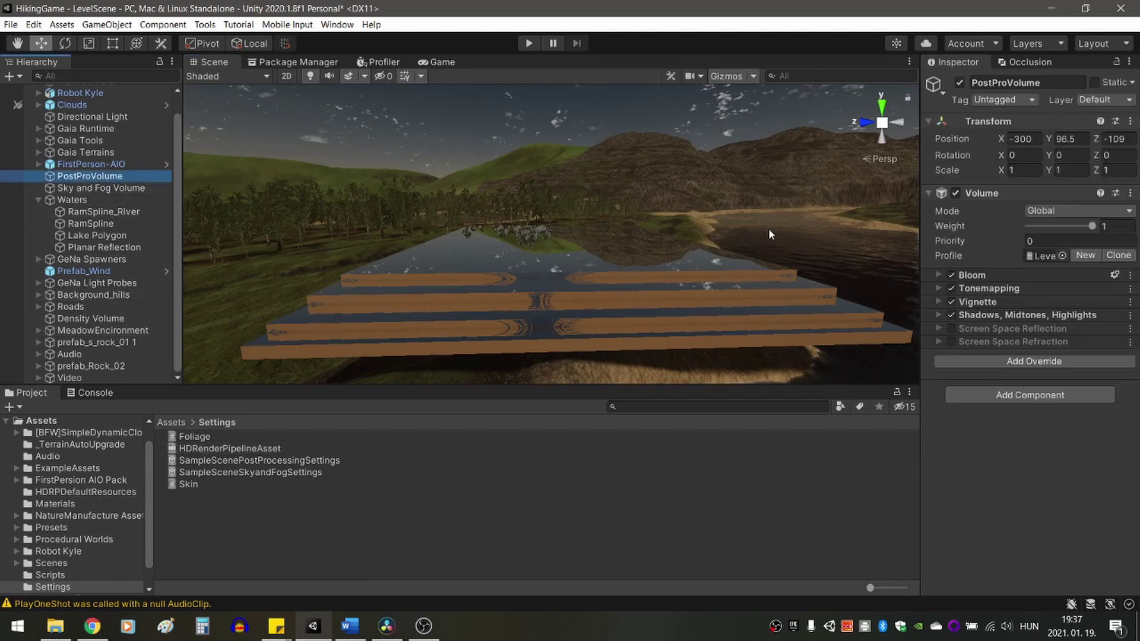
click(938, 327)
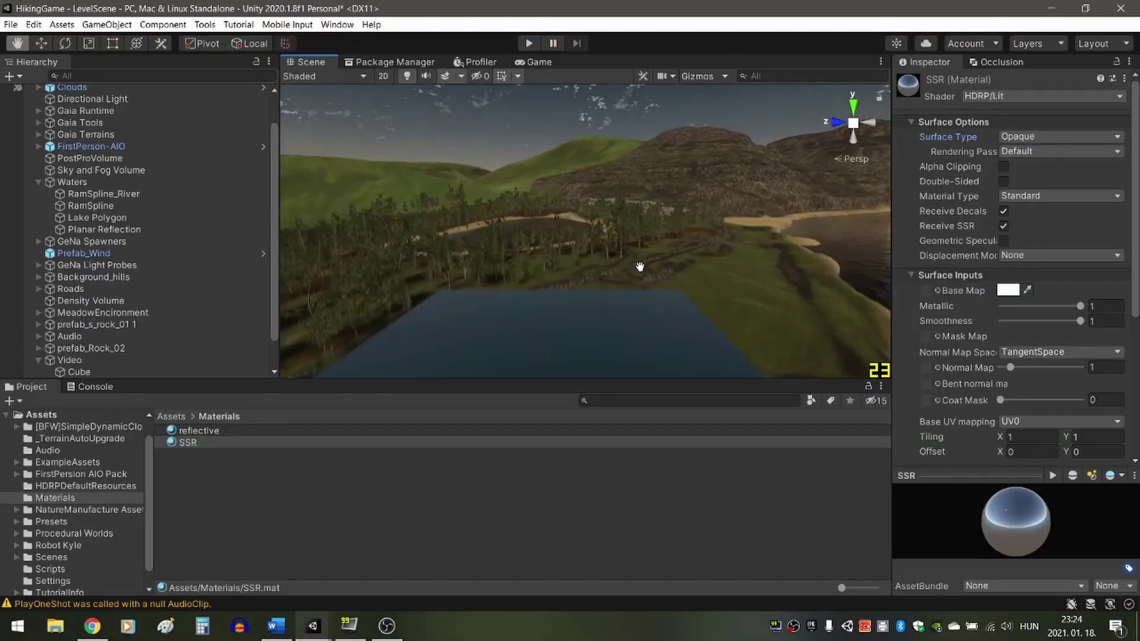
Inspect the screen space reflections on the flat cube's surface from different viewing angles.
alt+drag(639, 267, 639, 241)
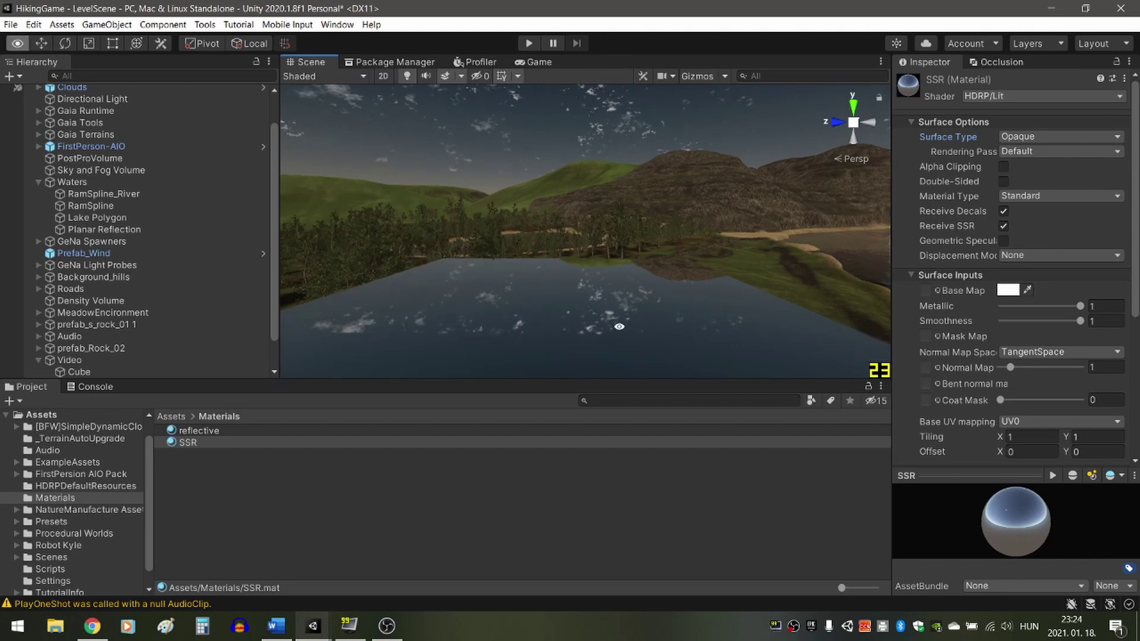
right_drag(619, 324, 621, 335)
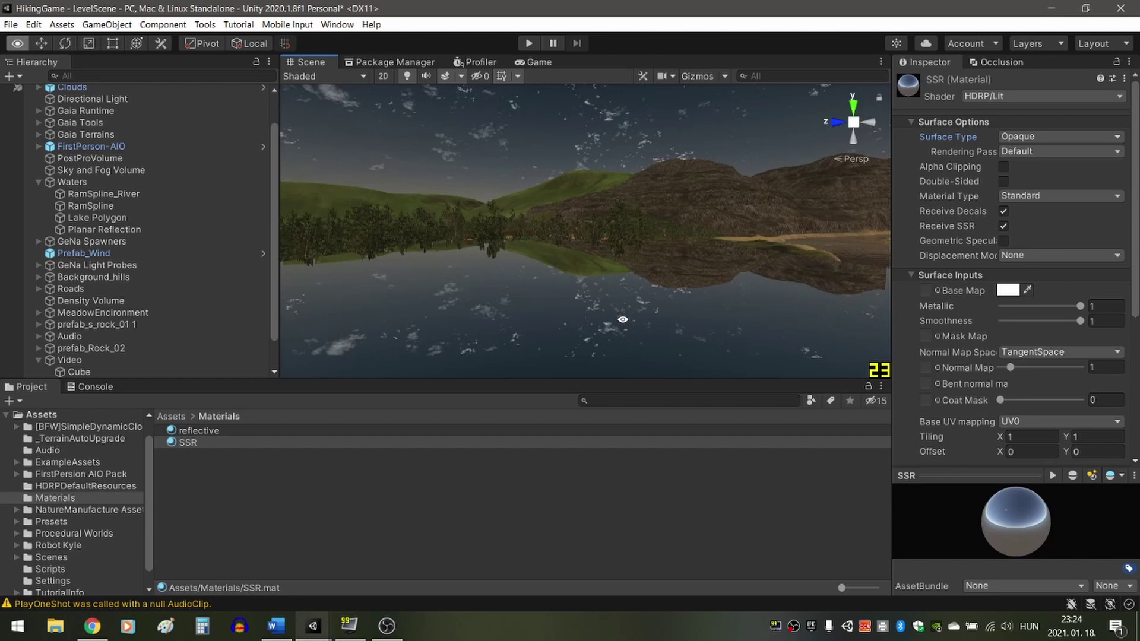
mouse_move(621, 329)
right_down()
mouse_move(580, 321)
mouse_move(610, 325)
mouse_move(609, 313)
right_up()
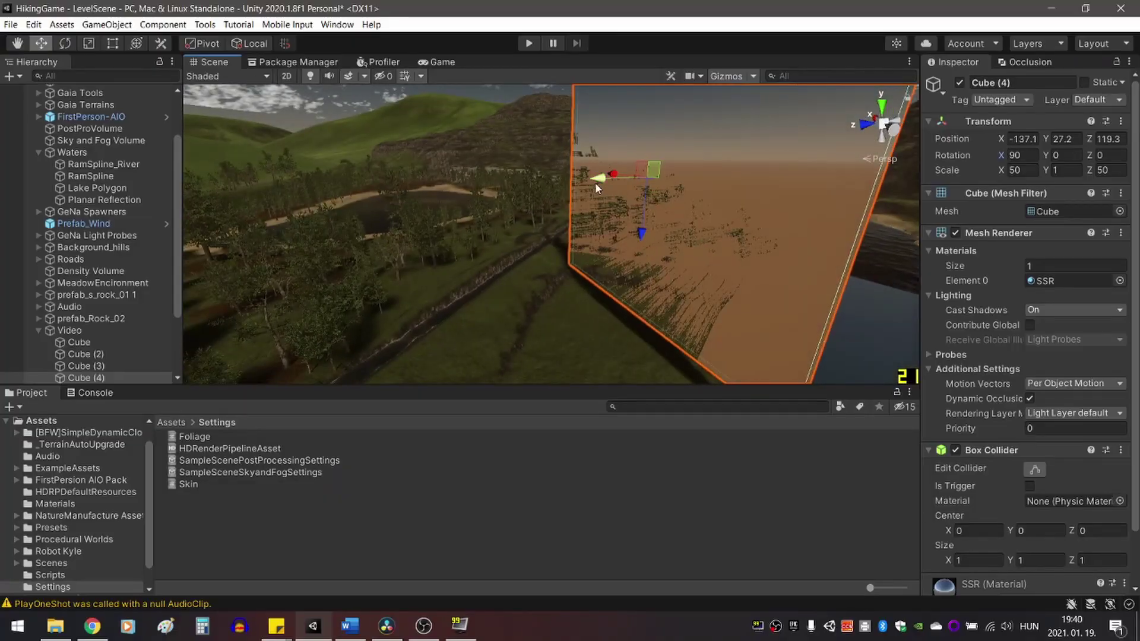
Move the upright Cube (4) along its local Y axis towards the forest and inspect its screen space reflection.
drag(595, 183, 365, 191)
middle_drag(498, 215, 567, 204)
alt+drag(659, 228, 564, 199)
key(w)
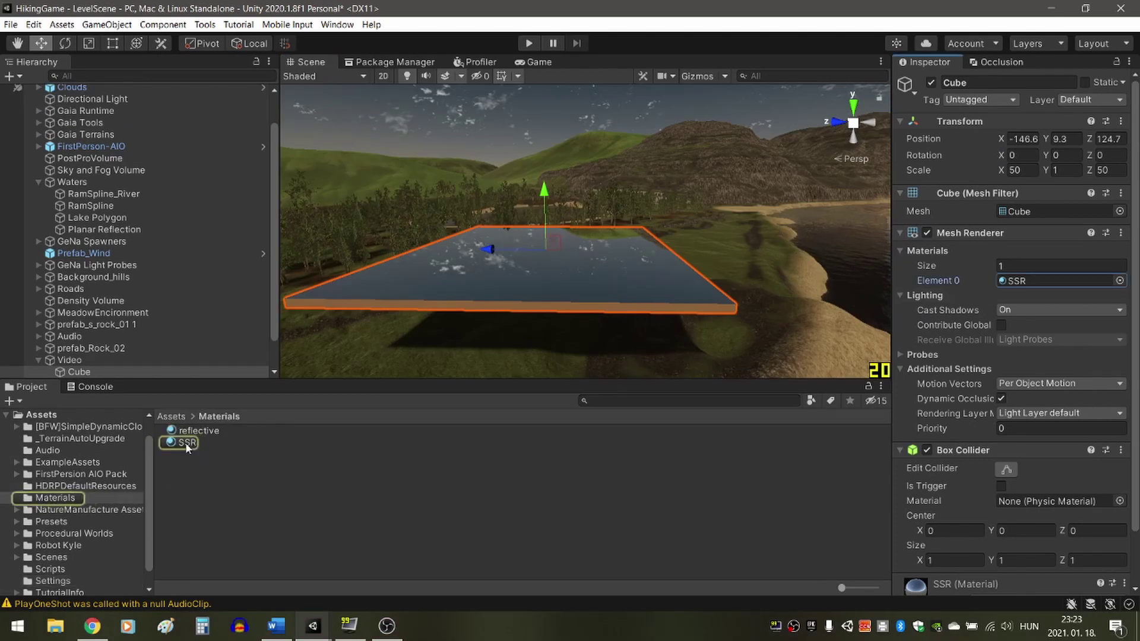
Set the SSR material's Surface Type to Transparent and select the flat cube to check its reflection.
click(185, 442)
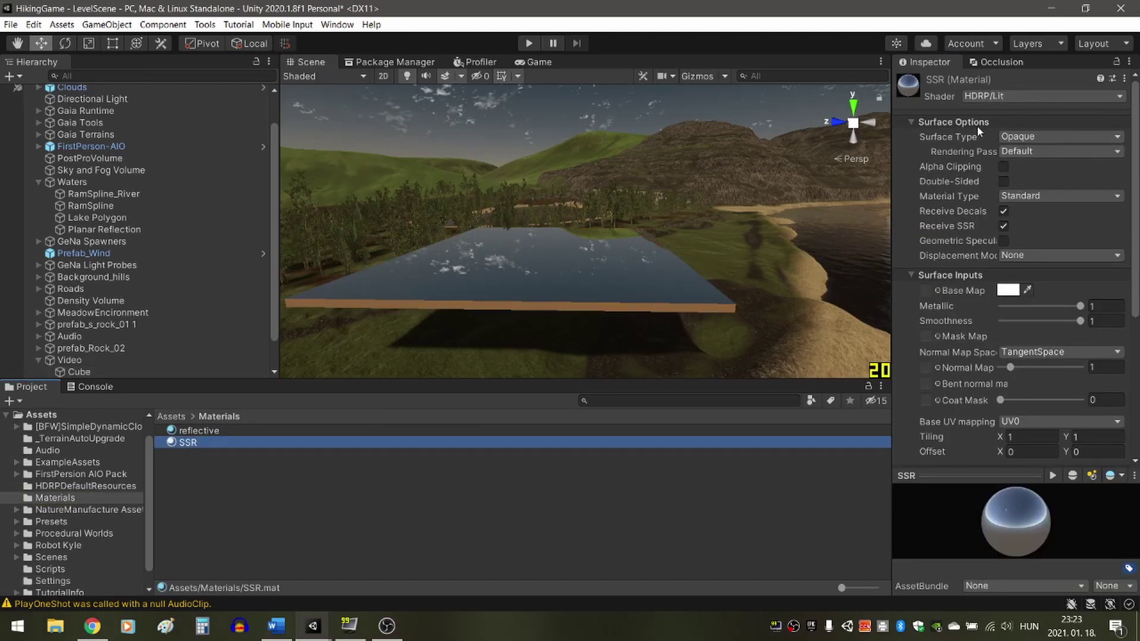
click(1047, 136)
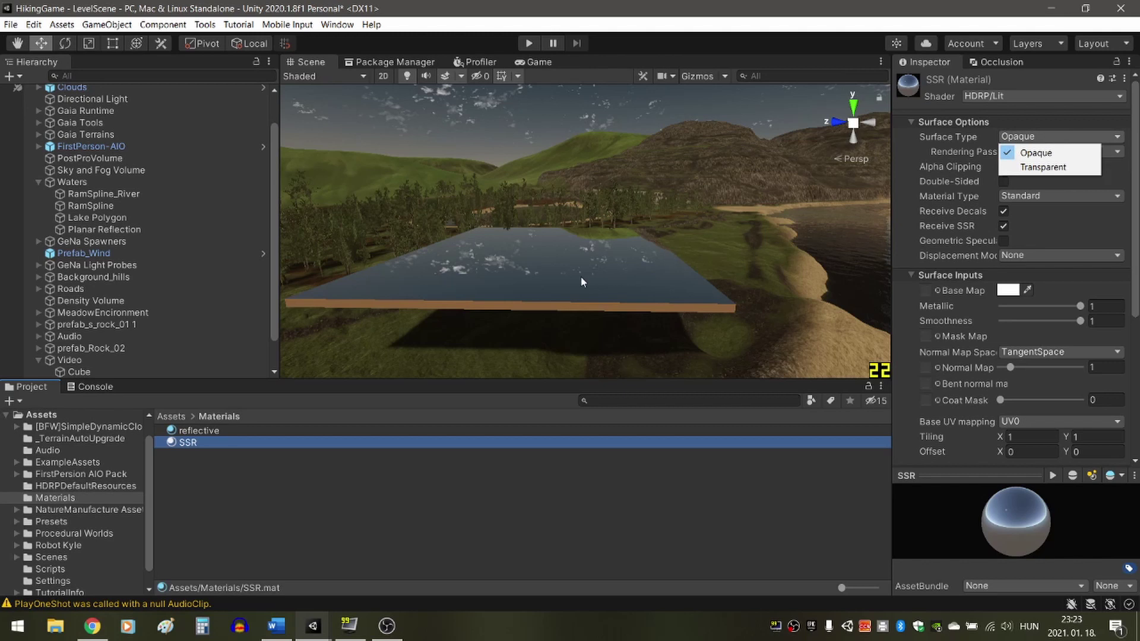
scroll(553, 252, up, 3)
scroll(553, 252, down, 1)
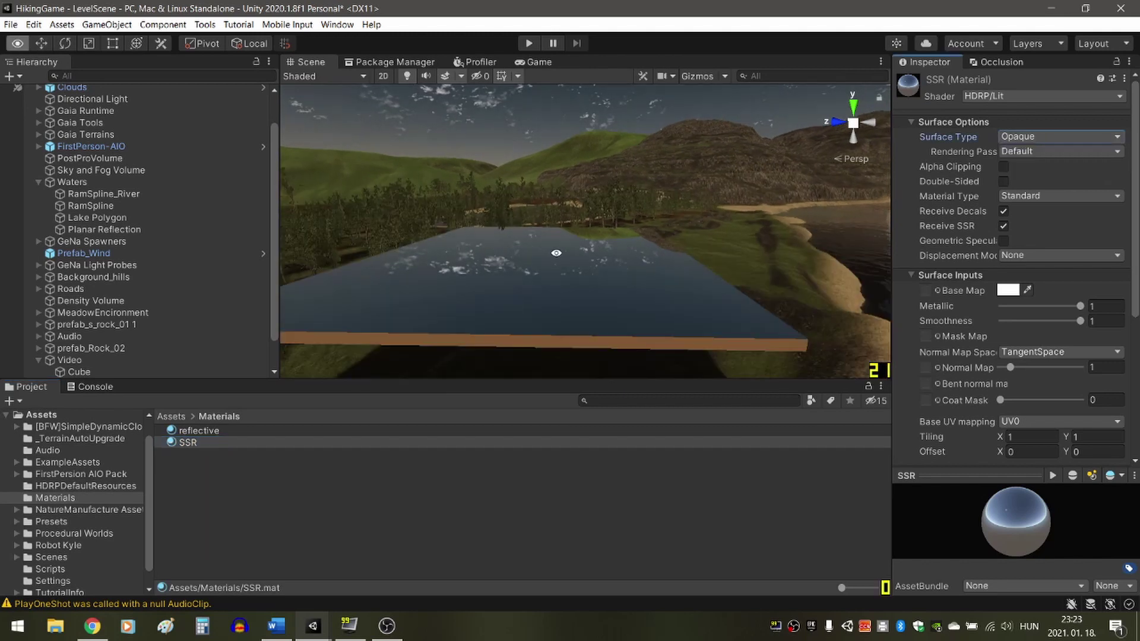
alt+drag(555, 251, 563, 250)
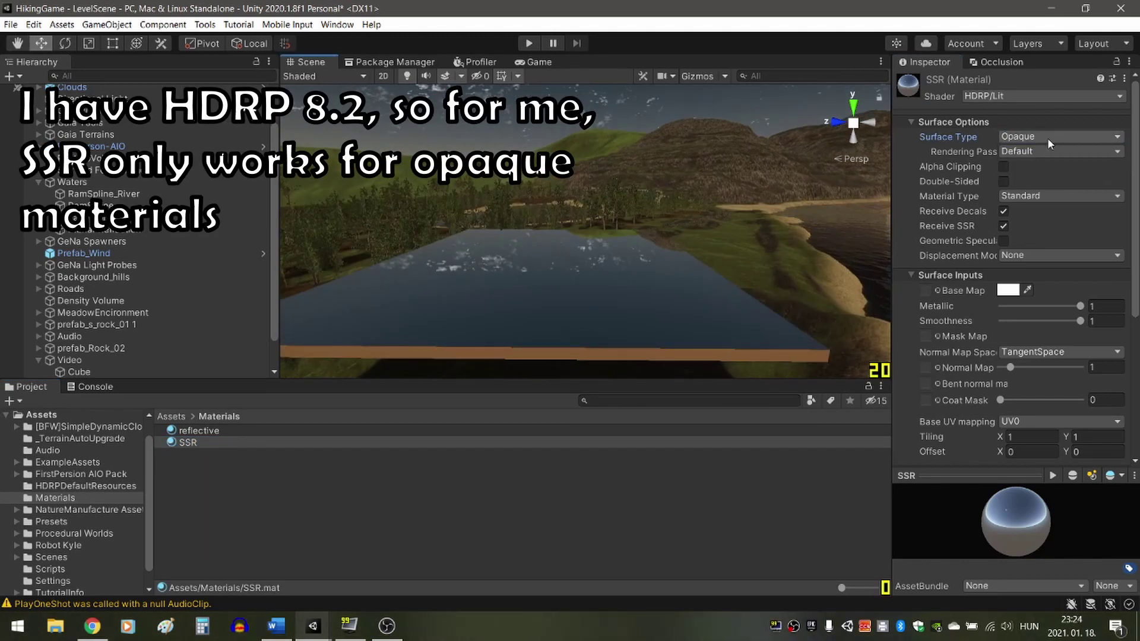
click(1043, 168)
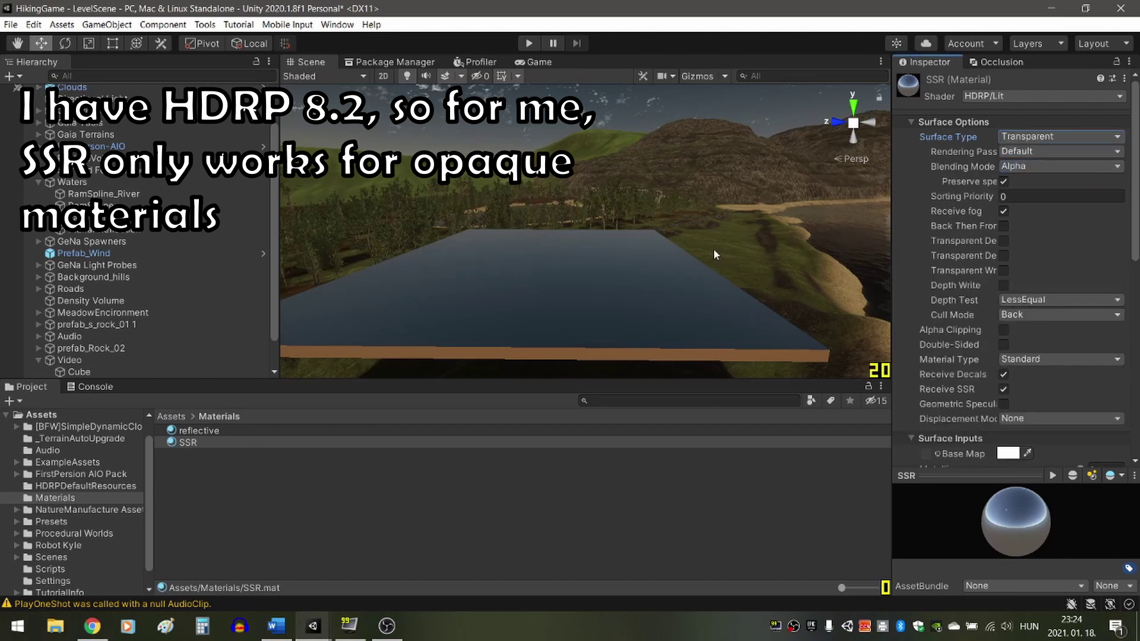
right_drag(580, 284, 564, 287)
click(564, 287)
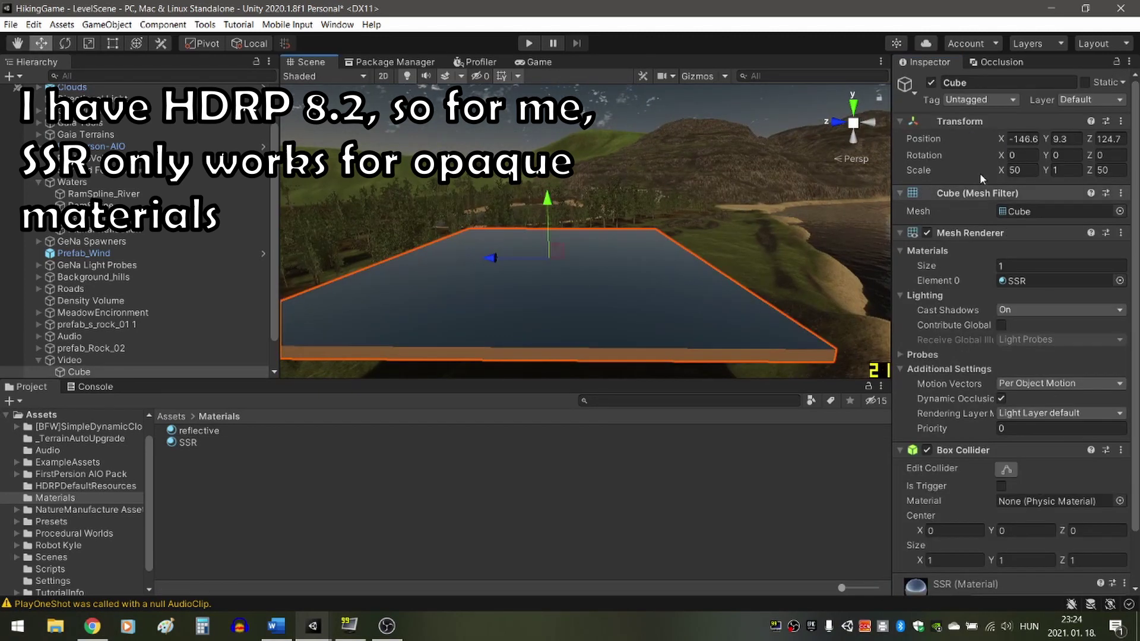